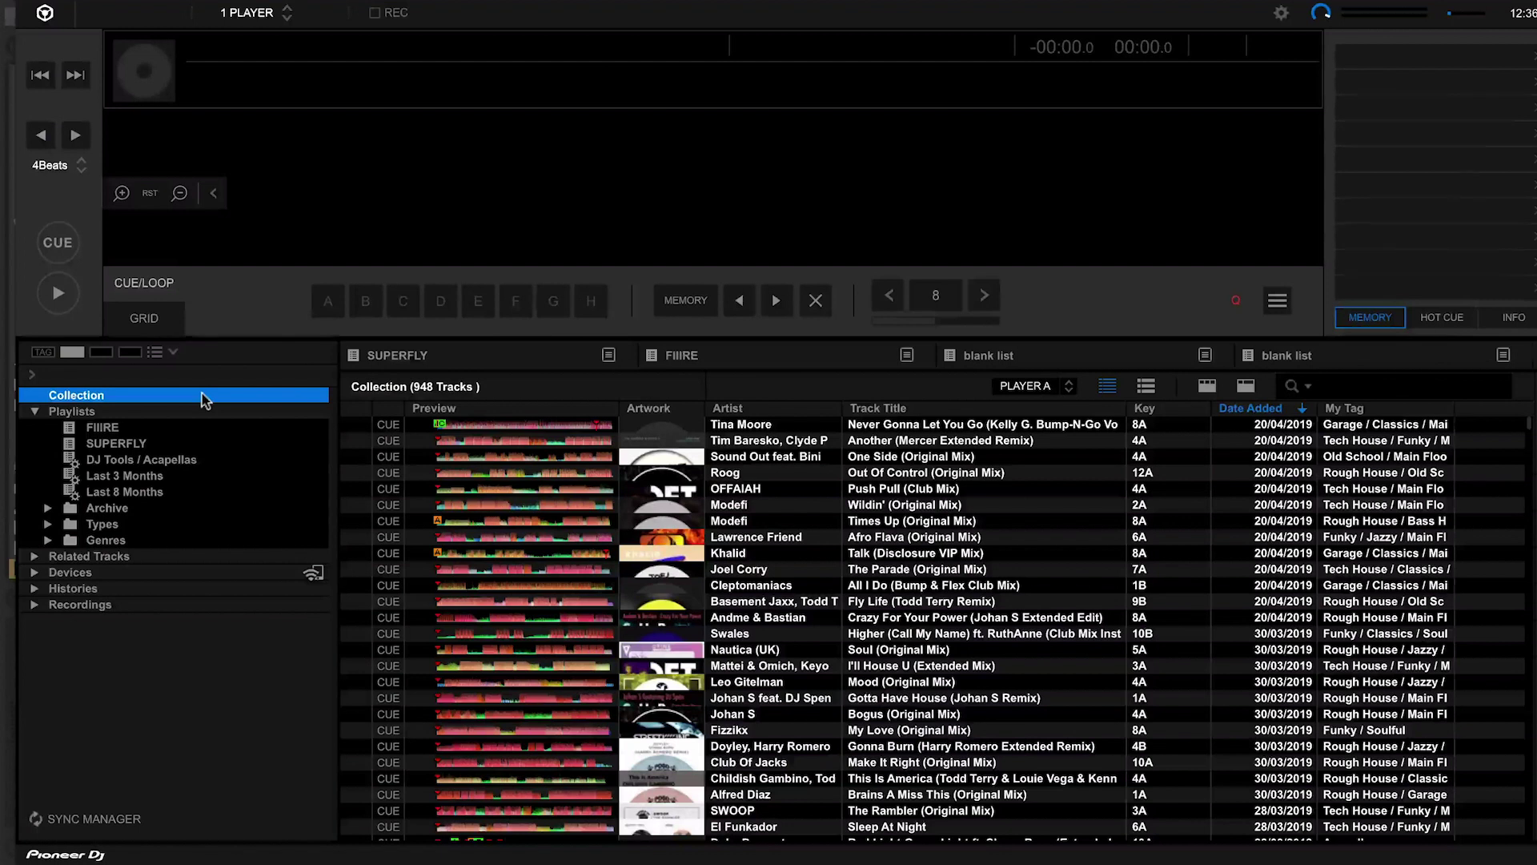
- Create a new intelligent playlist from the sidebar and start naming it 'Dirty Secre'
{"action": "right_click", "coordinate": [208, 443]}
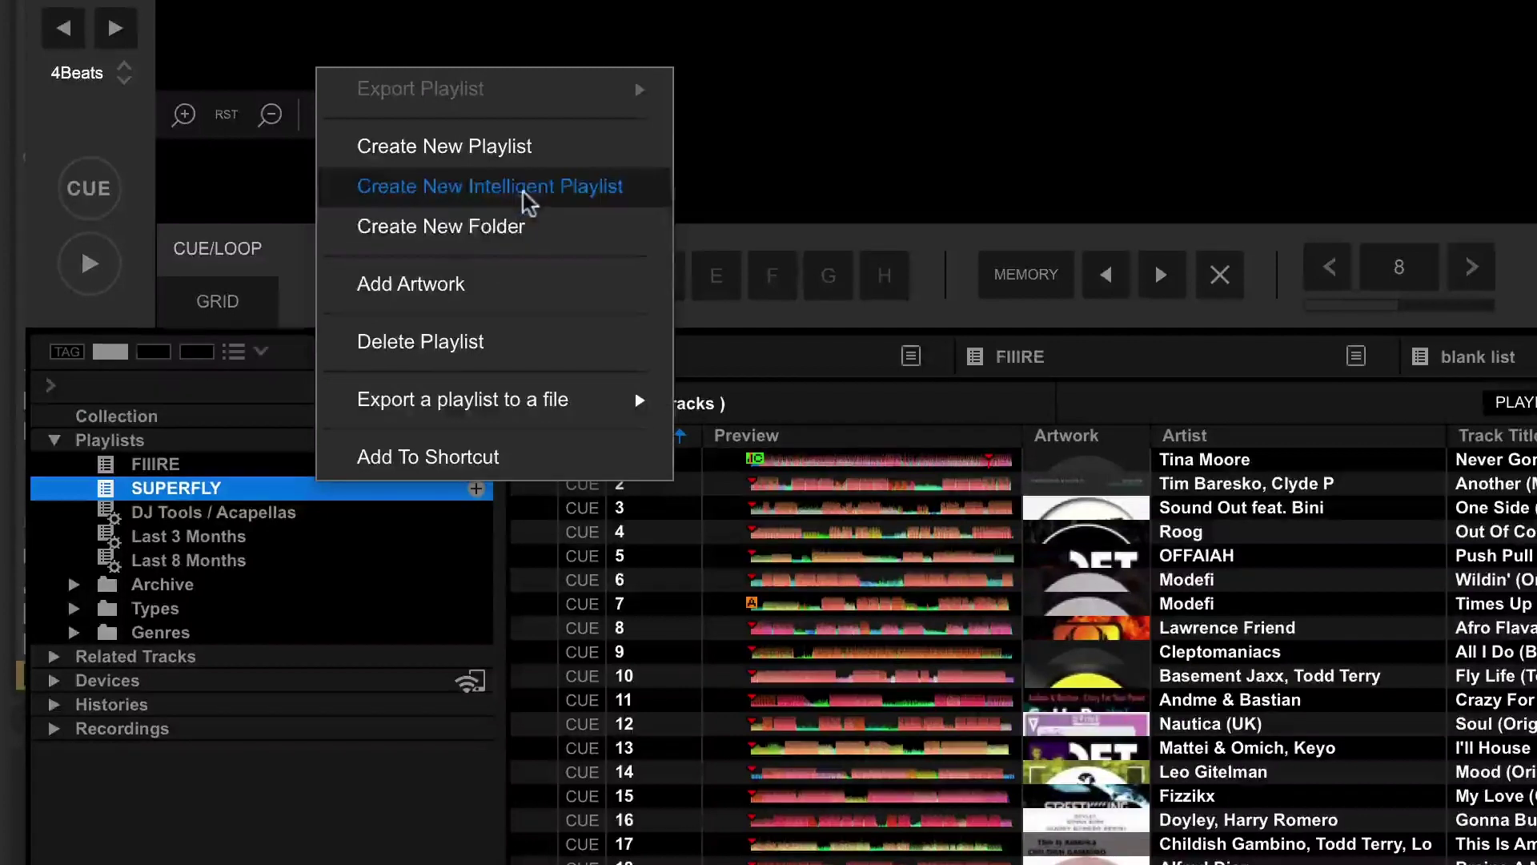
{"action": "left_click", "coordinate": [524, 192]}
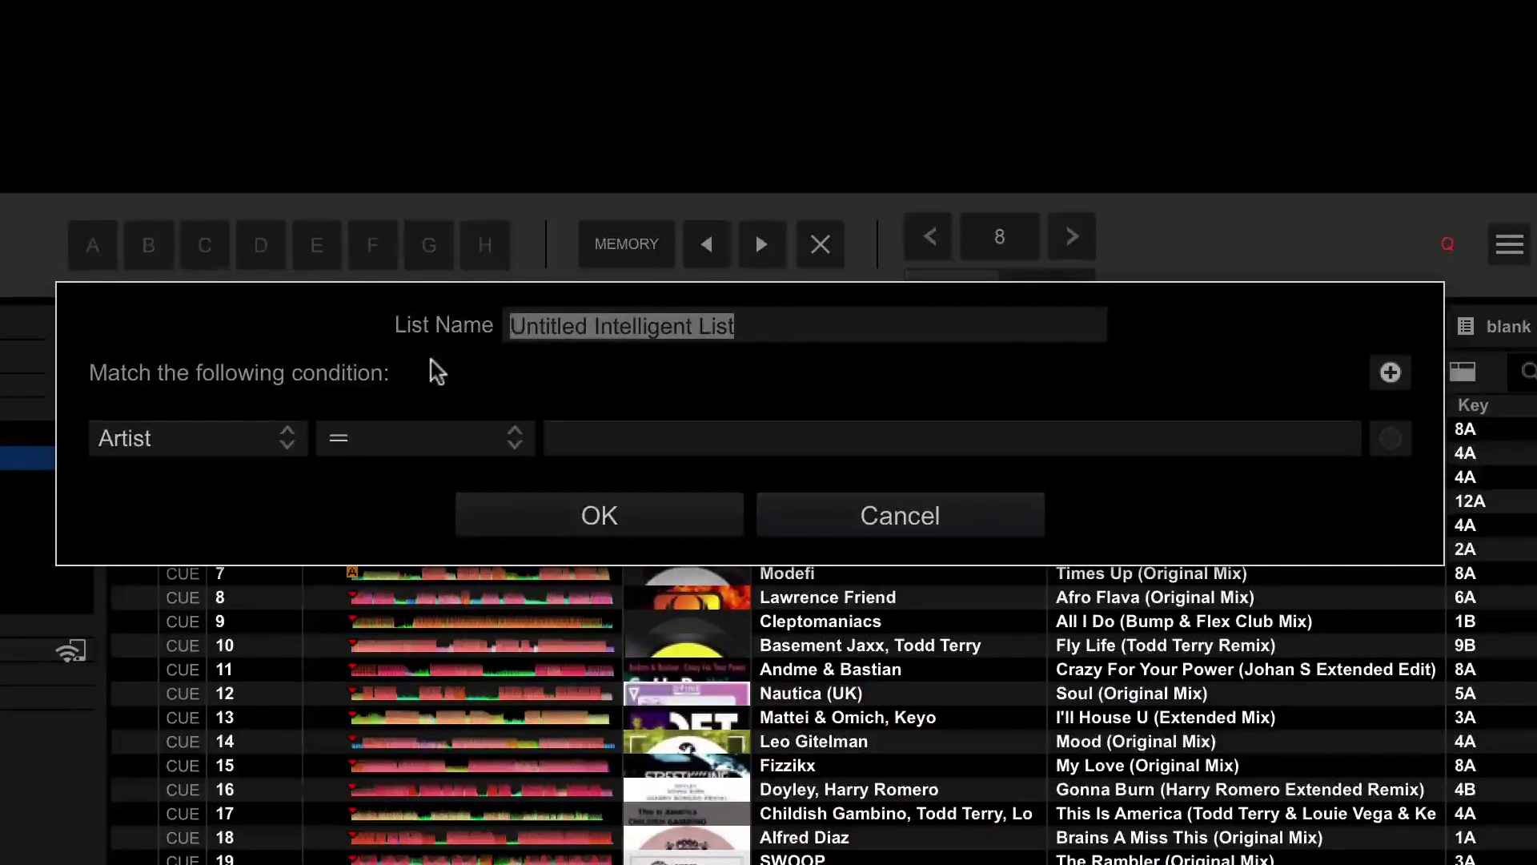
{"action": "type", "text": "Dirty Secretz"}
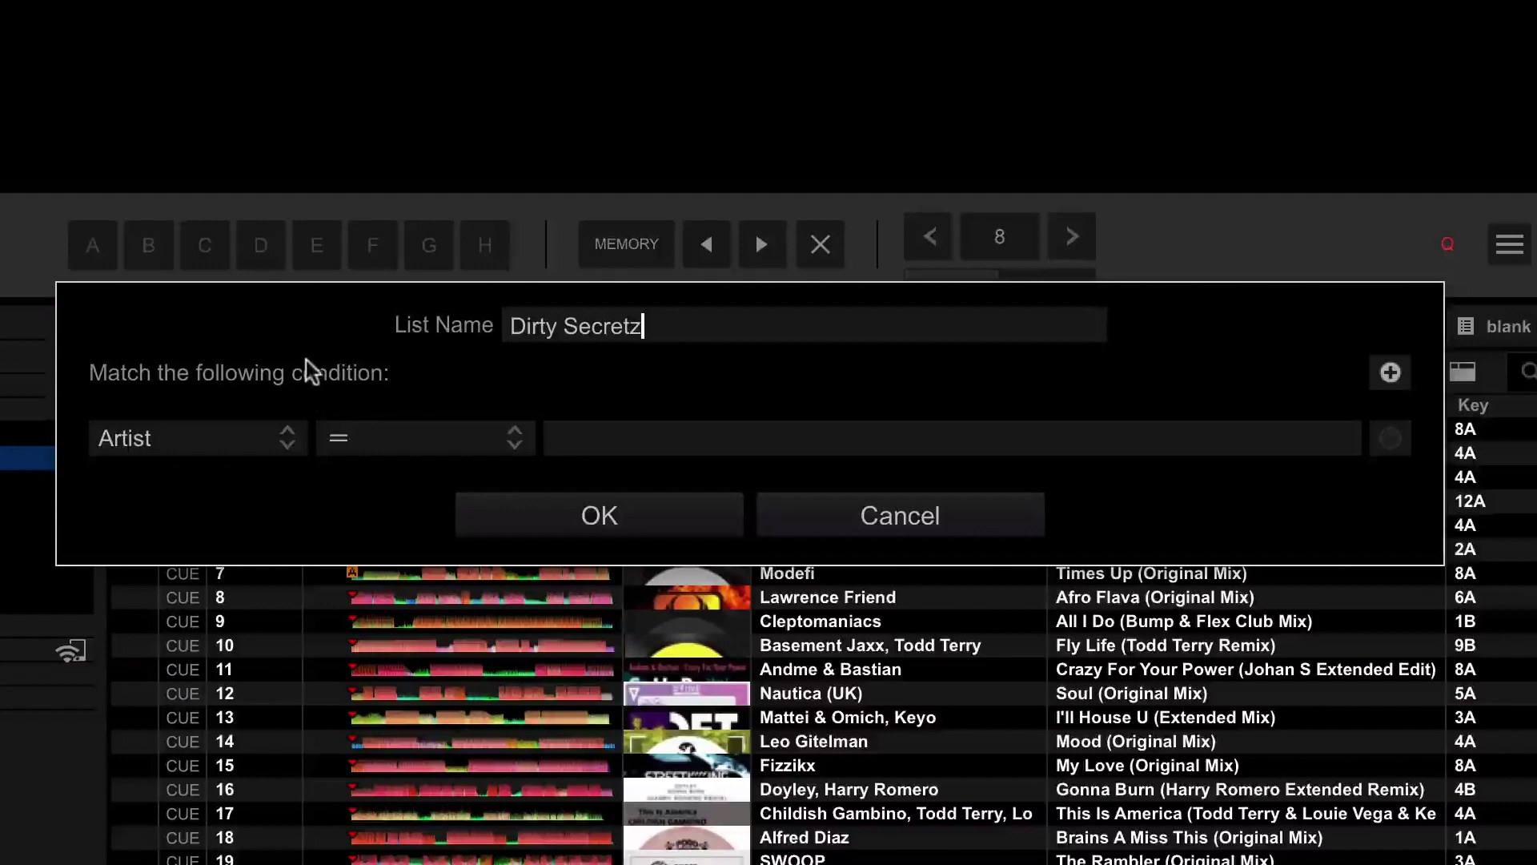
- Enter 'Dirty Secretz' as the Artist condition value and confirm the playlist
{"action": "left_click", "coordinate": [582, 443]}
{"action": "type", "text": "Dirty Secretz"}
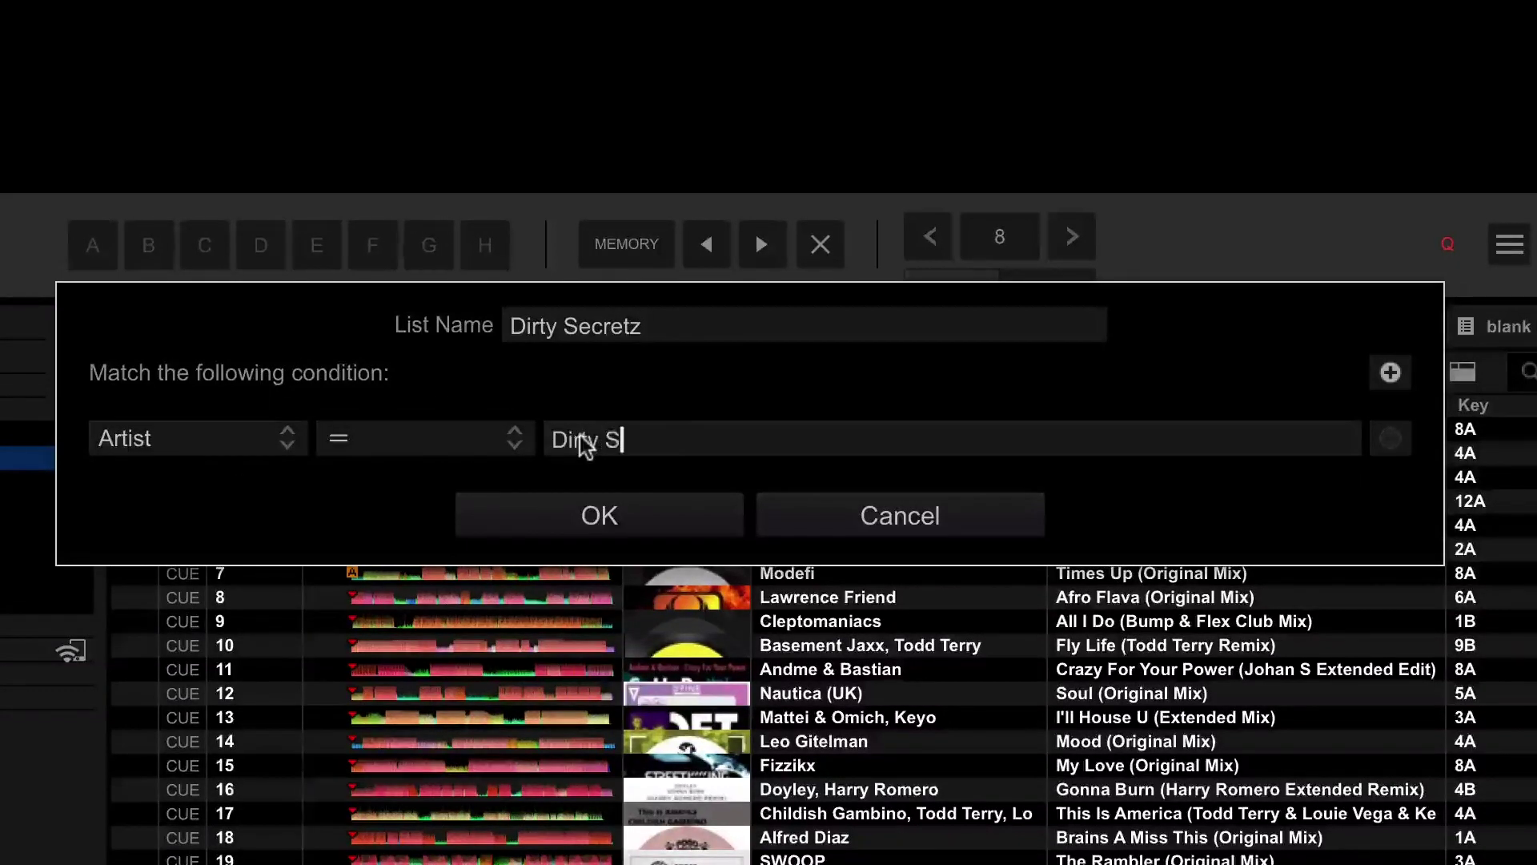
{"action": "left_click", "coordinate": [639, 517]}
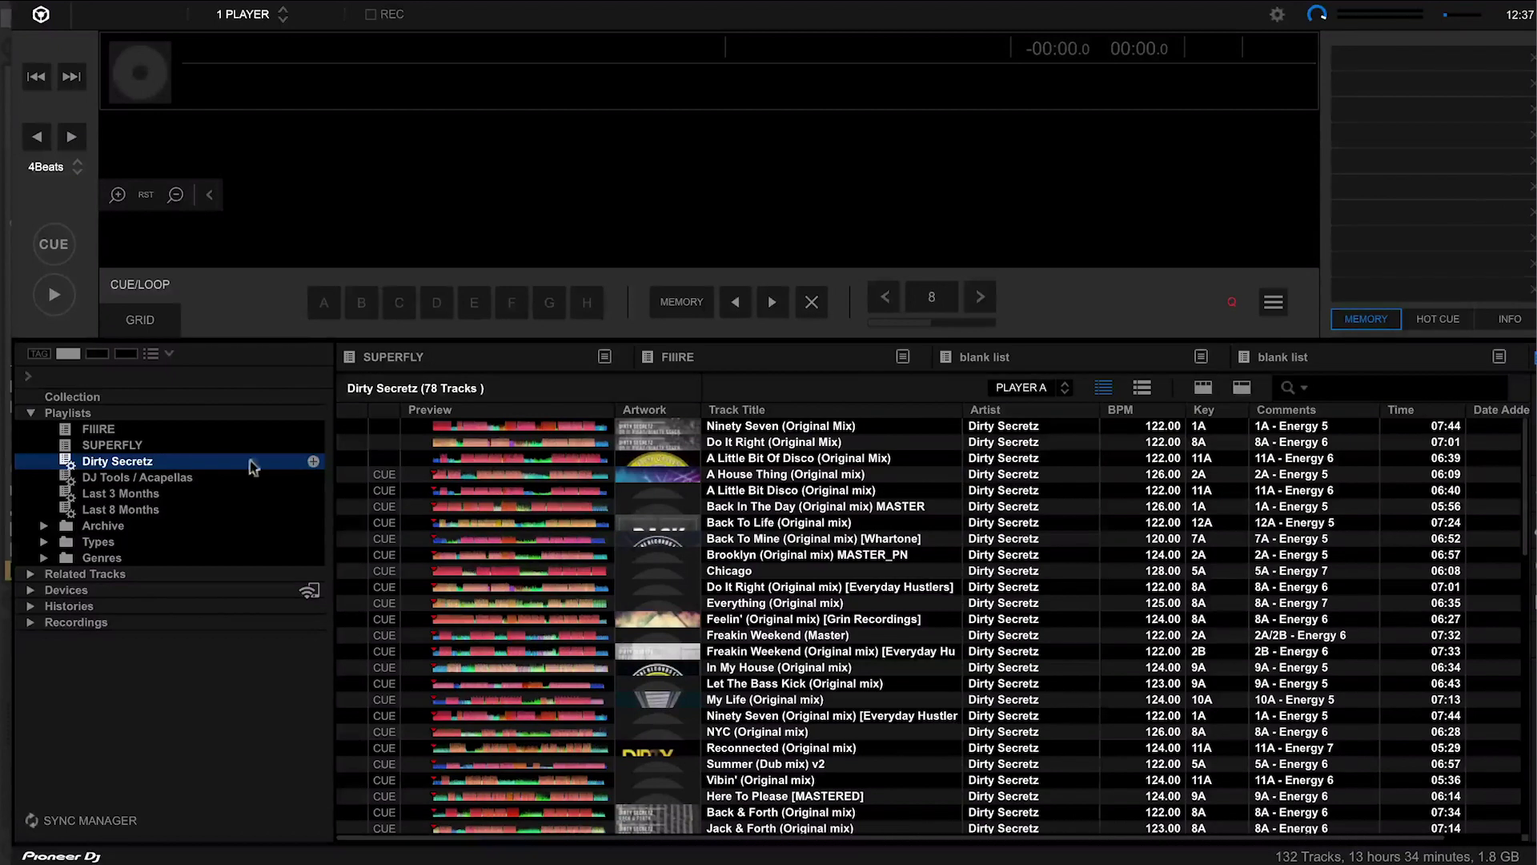
- Open the Dirty Secretz playlist's conditions through Edit the Intelligent Playlist
{"action": "left_click", "coordinate": [141, 465]}
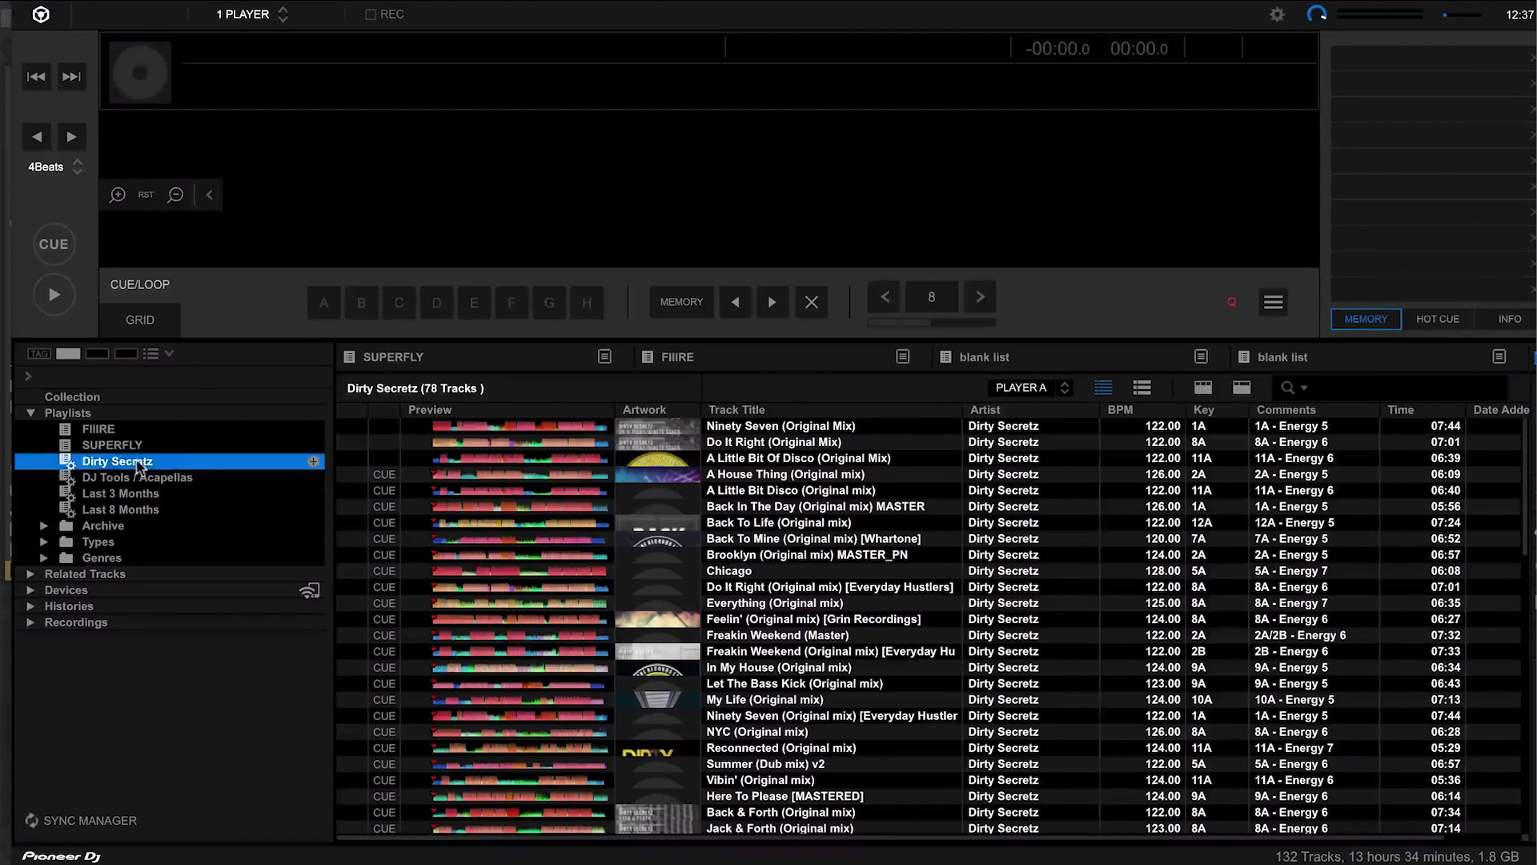
{"action": "right_click", "coordinate": [145, 463]}
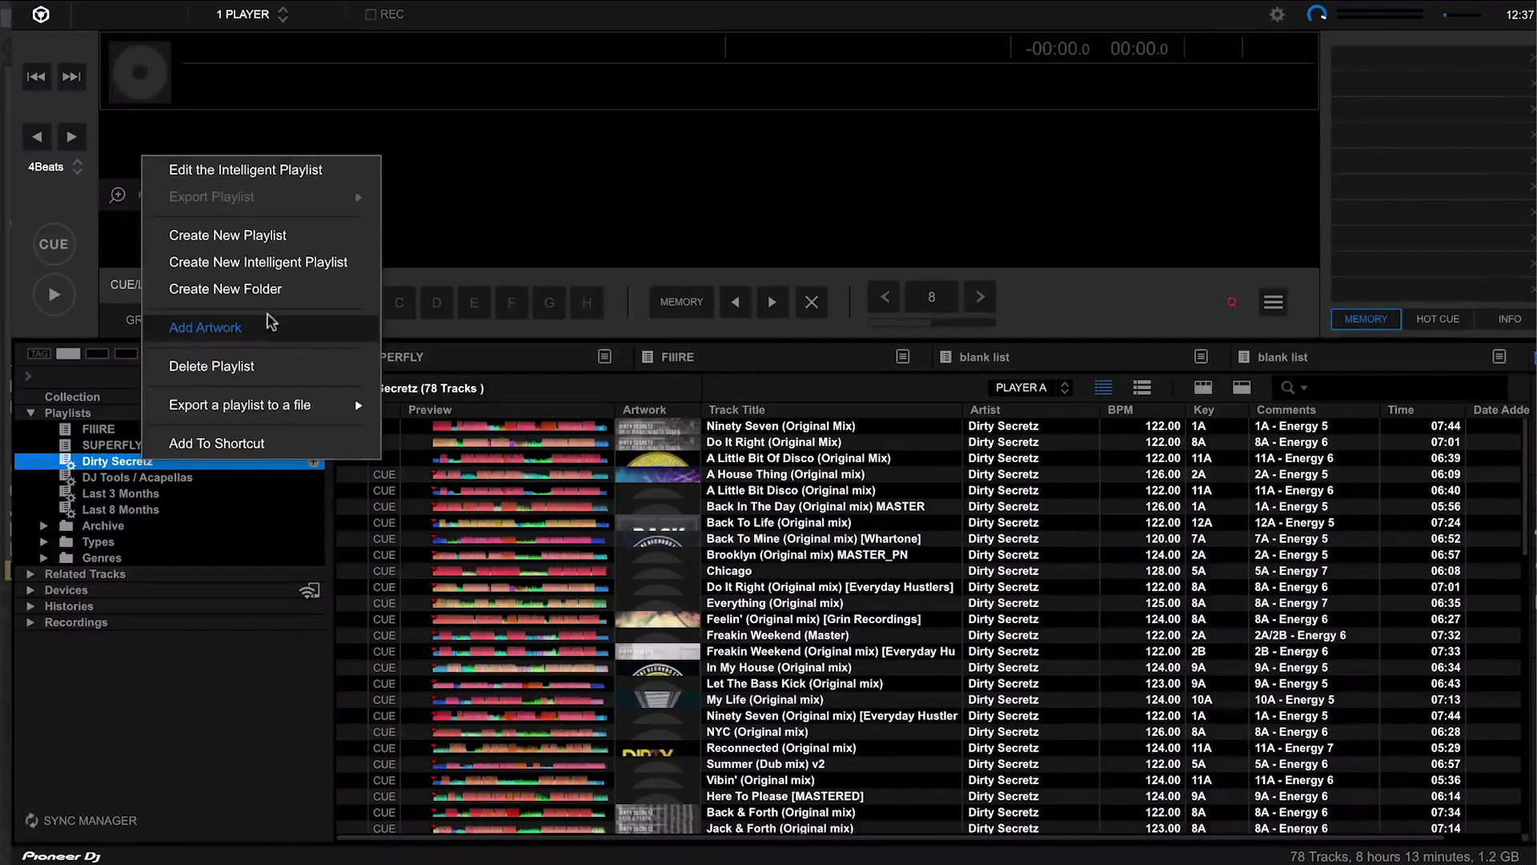
{"action": "left_click", "coordinate": [281, 180]}
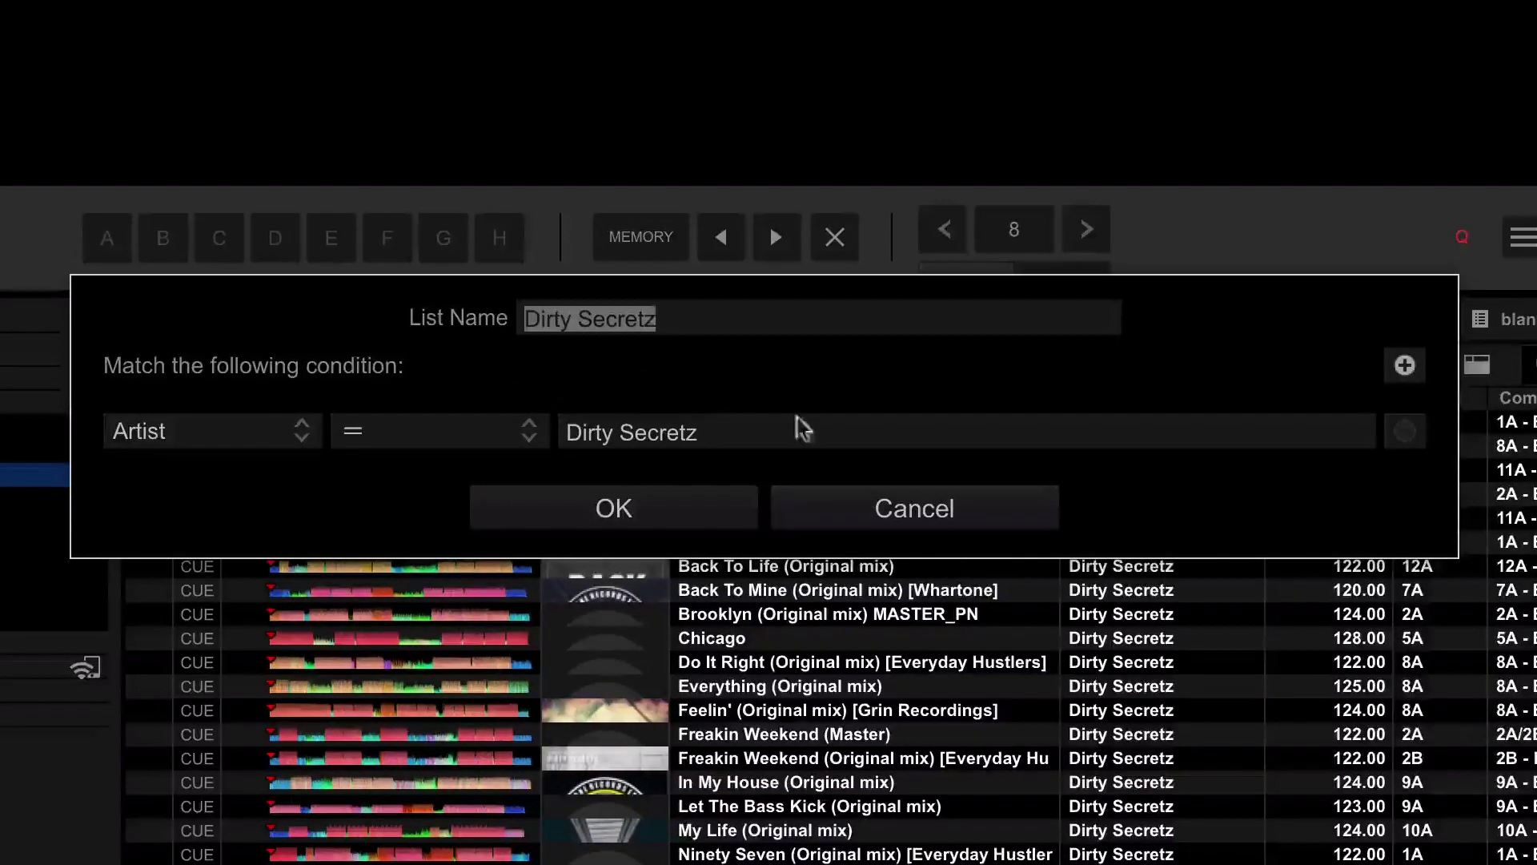
- Add a second condition set to Track Title contains
{"action": "left_click", "coordinate": [1405, 367]}
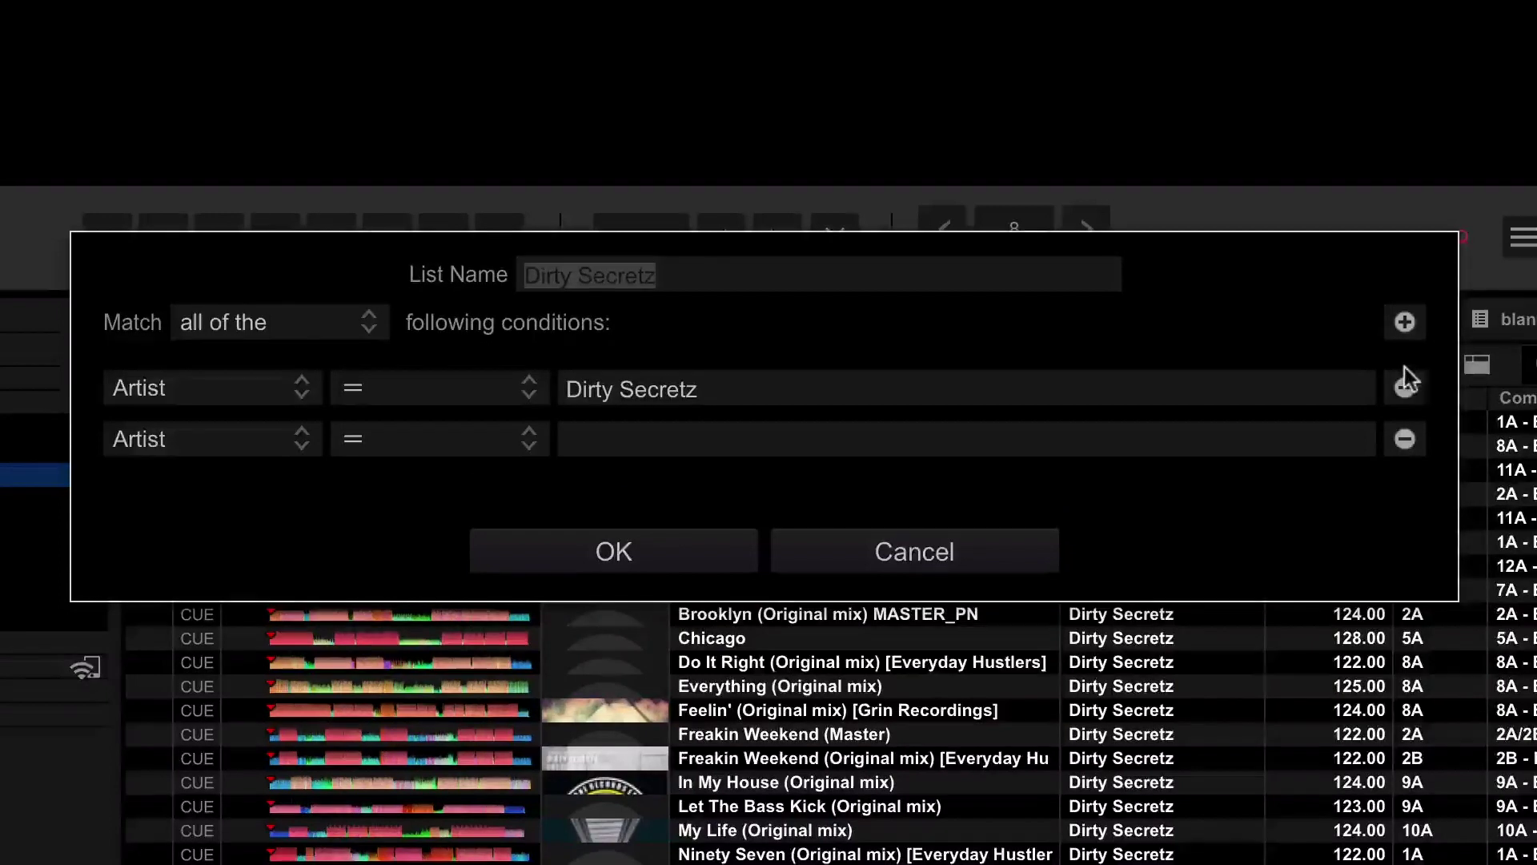
{"action": "left_click", "coordinate": [256, 439]}
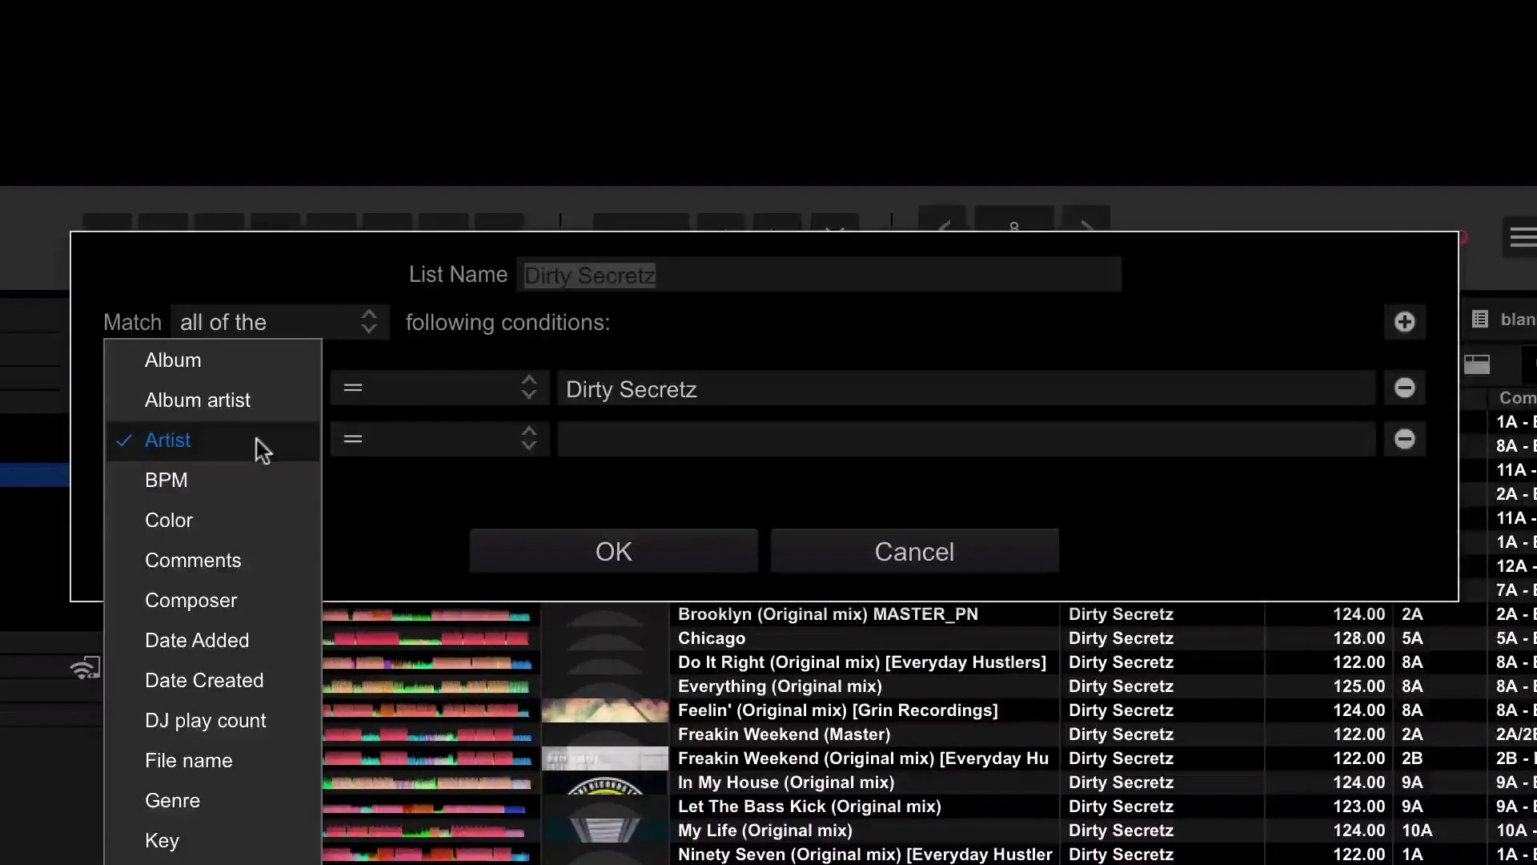
{"action": "scroll", "coordinate": [265, 765], "scroll_direction": "down", "scroll_amount": 4}
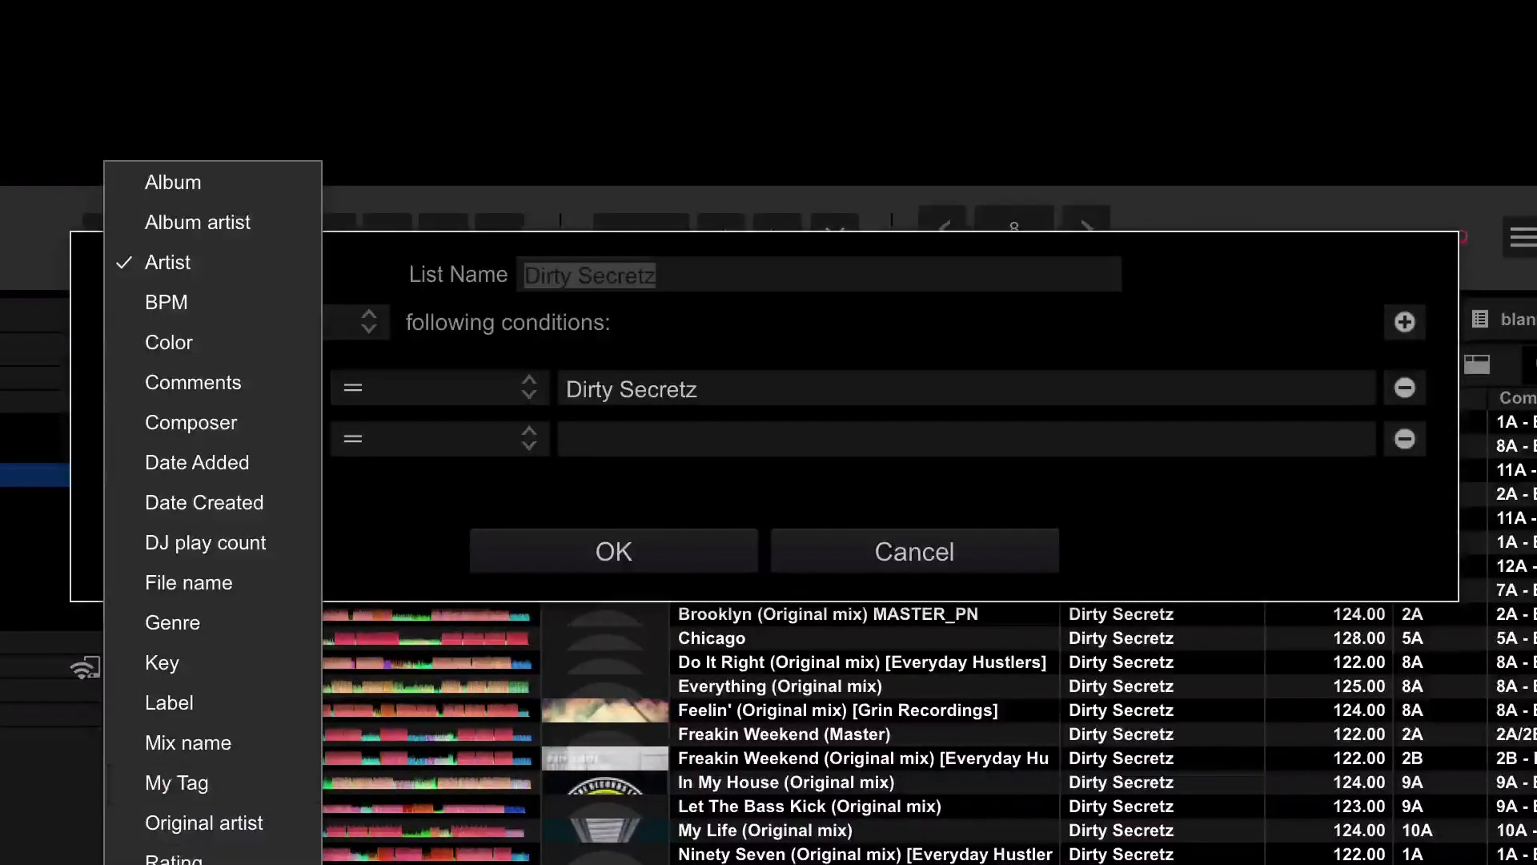
{"action": "key", "text": "Return"}
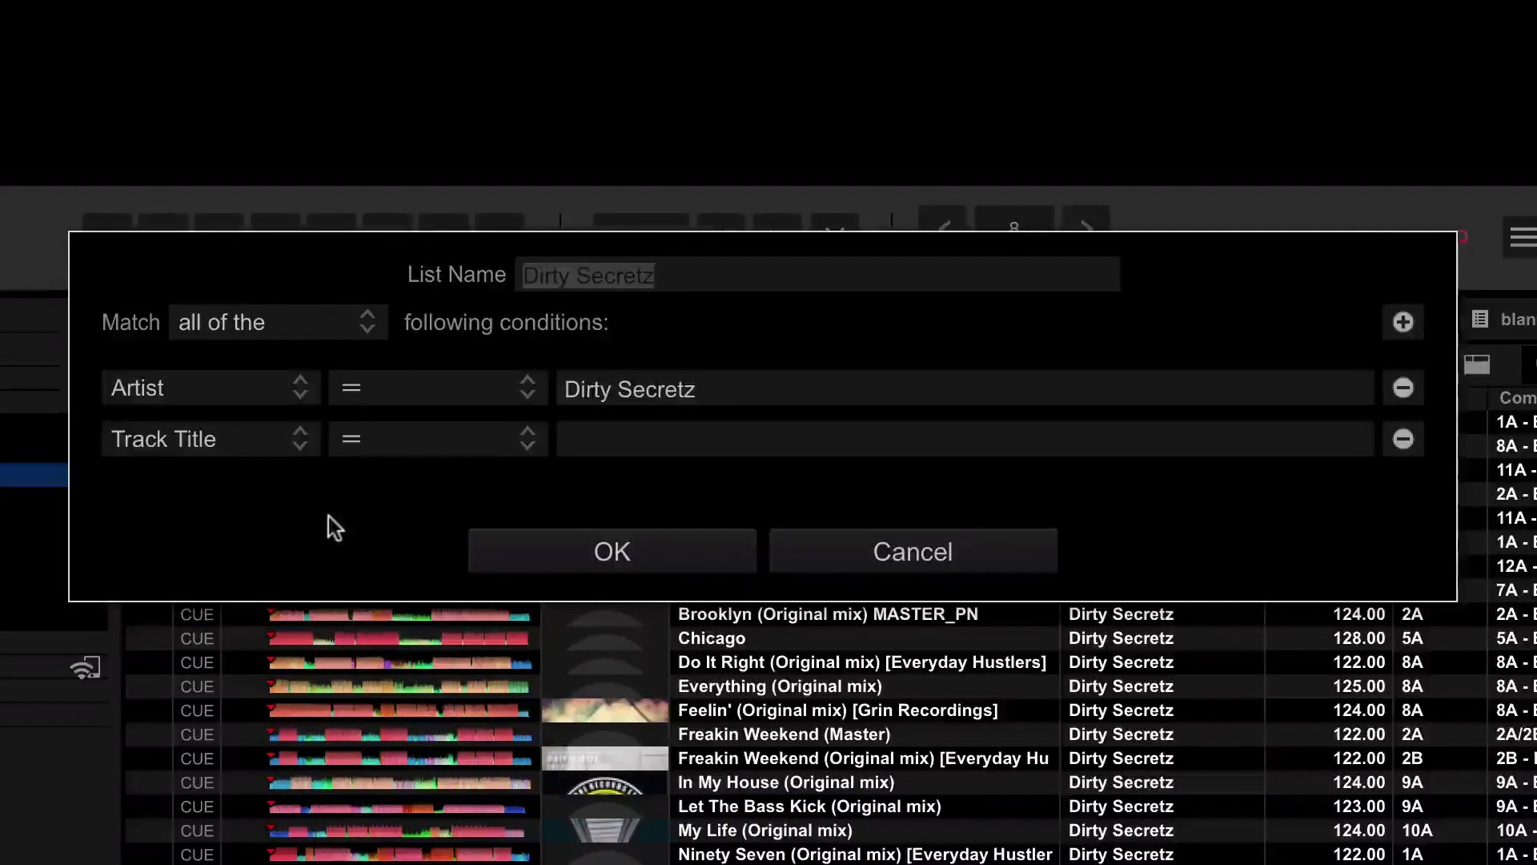
{"action": "left_click", "coordinate": [644, 446]}
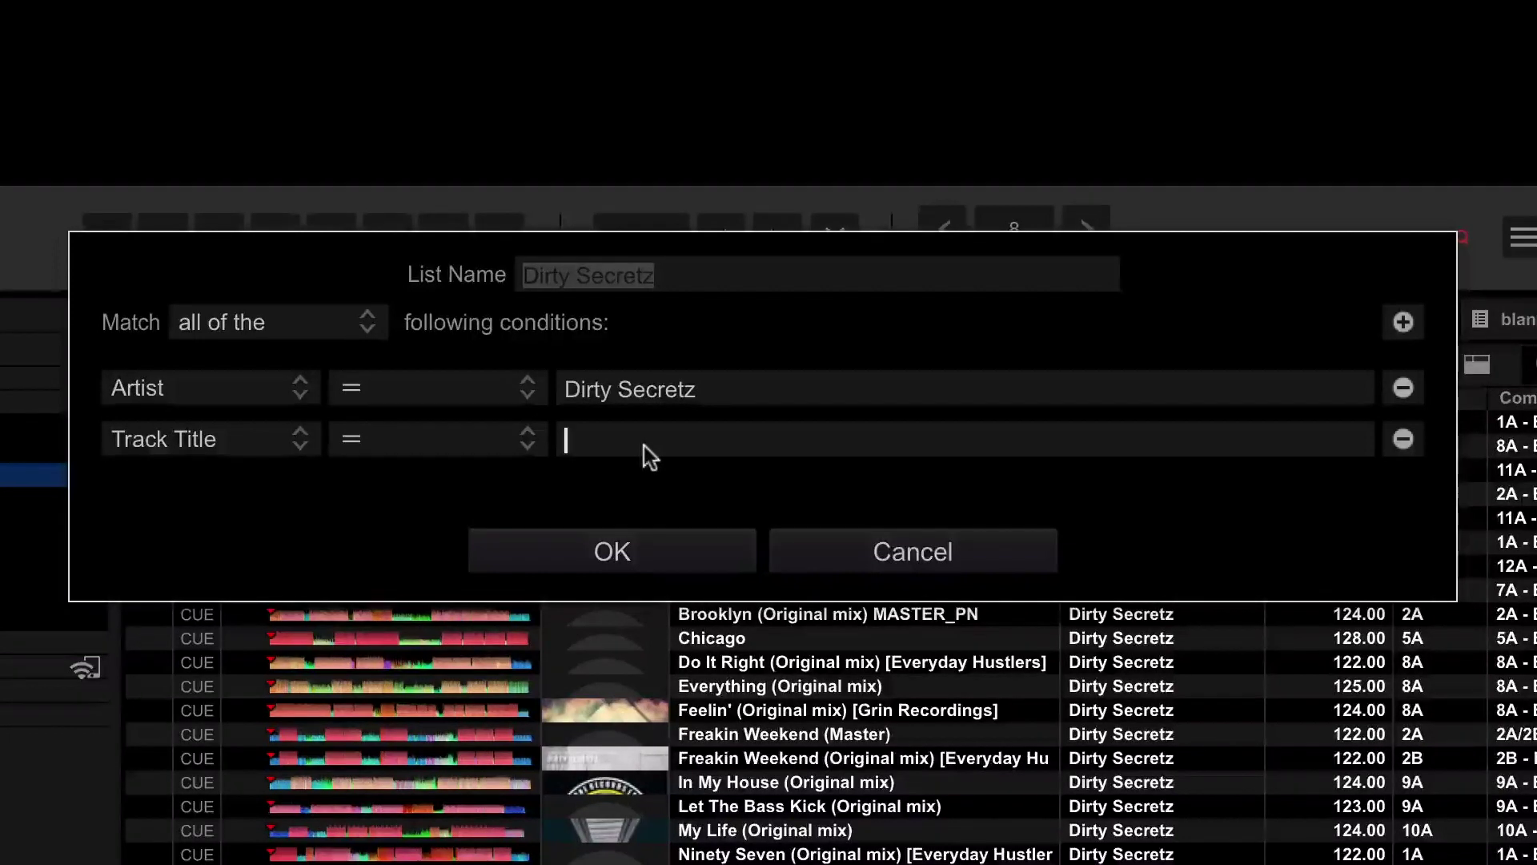
{"action": "left_click", "coordinate": [512, 445]}
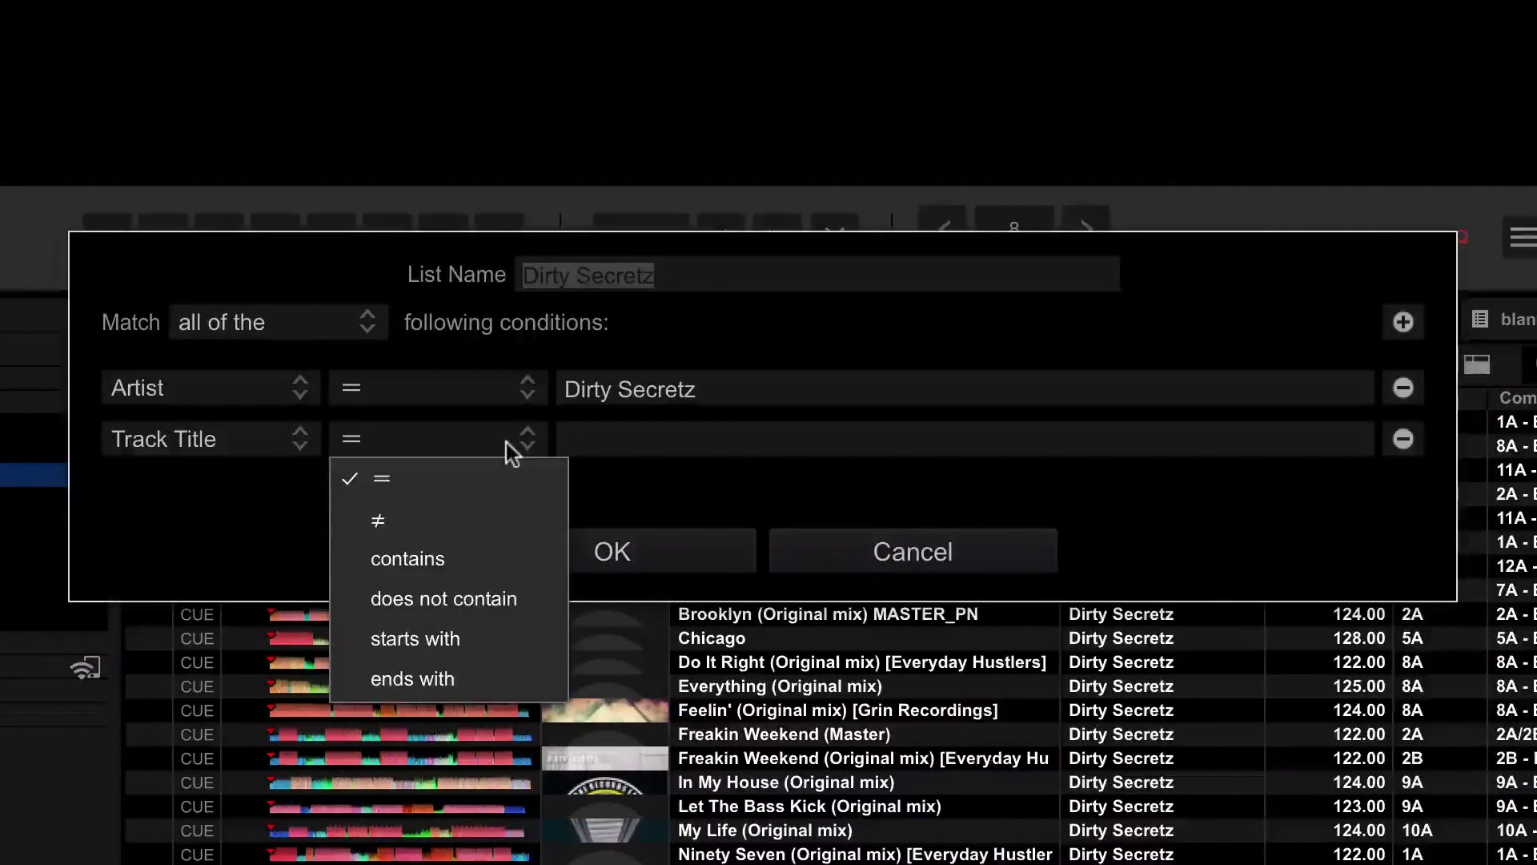
{"action": "left_click", "coordinate": [487, 558]}
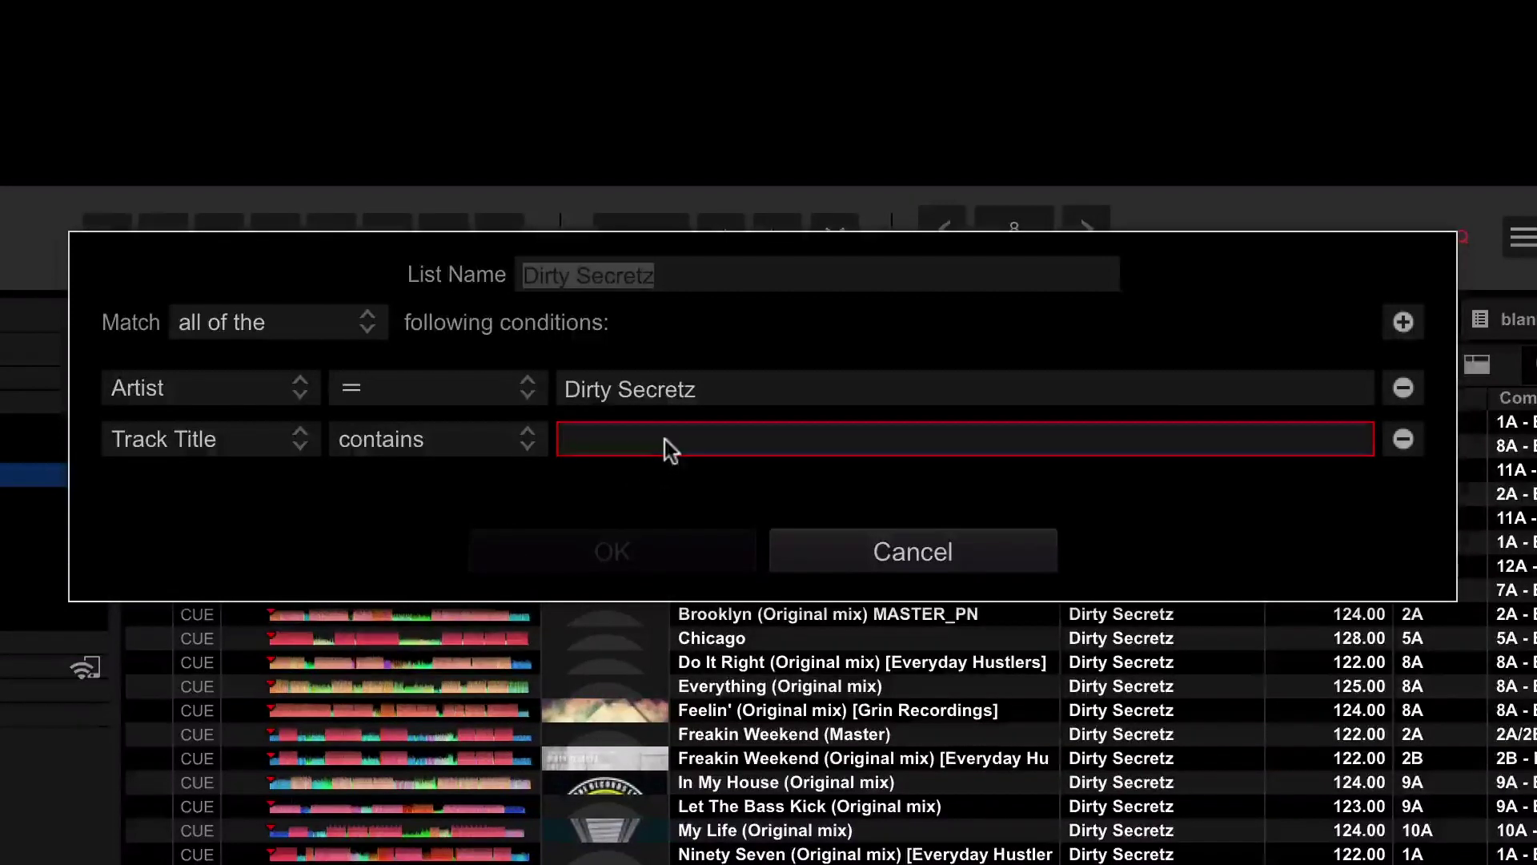
- Give the Track Title condition the value 'Dirty Secretz' and set matching to any of the conditions
{"action": "type", "text": "Dirty Secretz"}
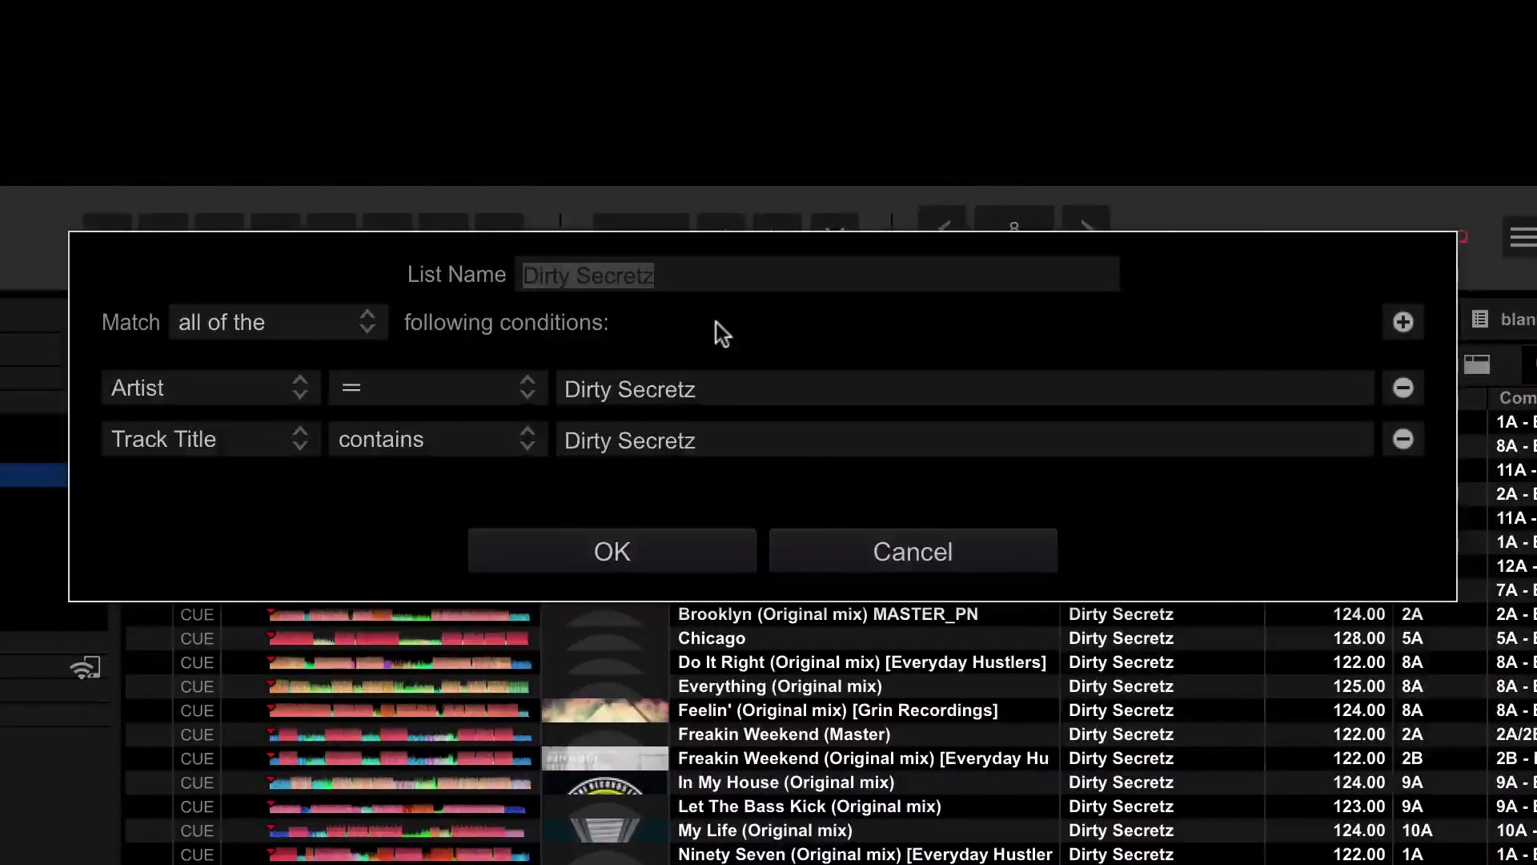
{"action": "left_click", "coordinate": [347, 326]}
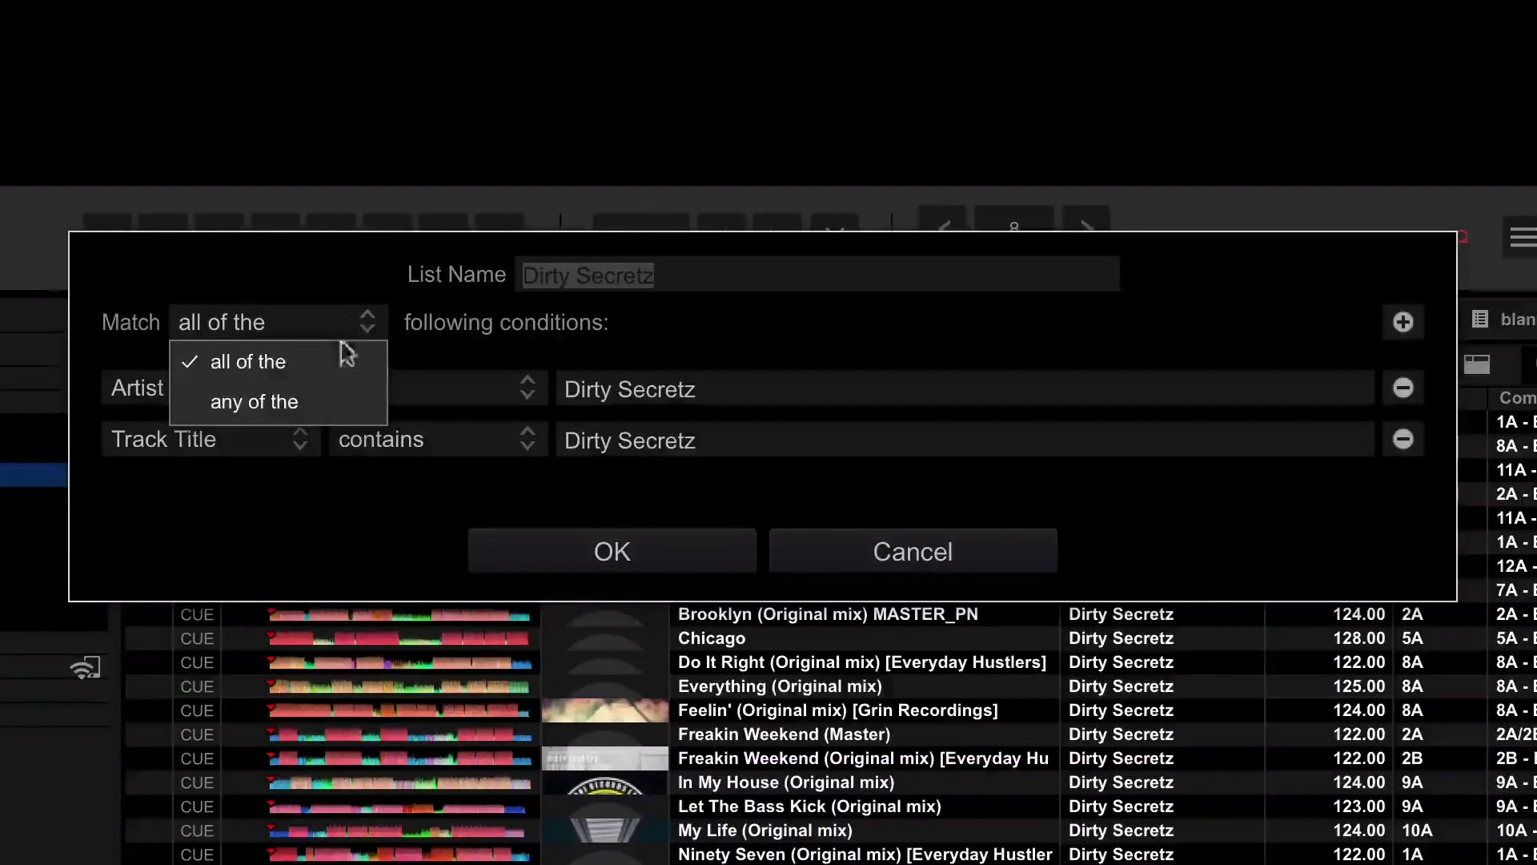
{"action": "left_click", "coordinate": [331, 401]}
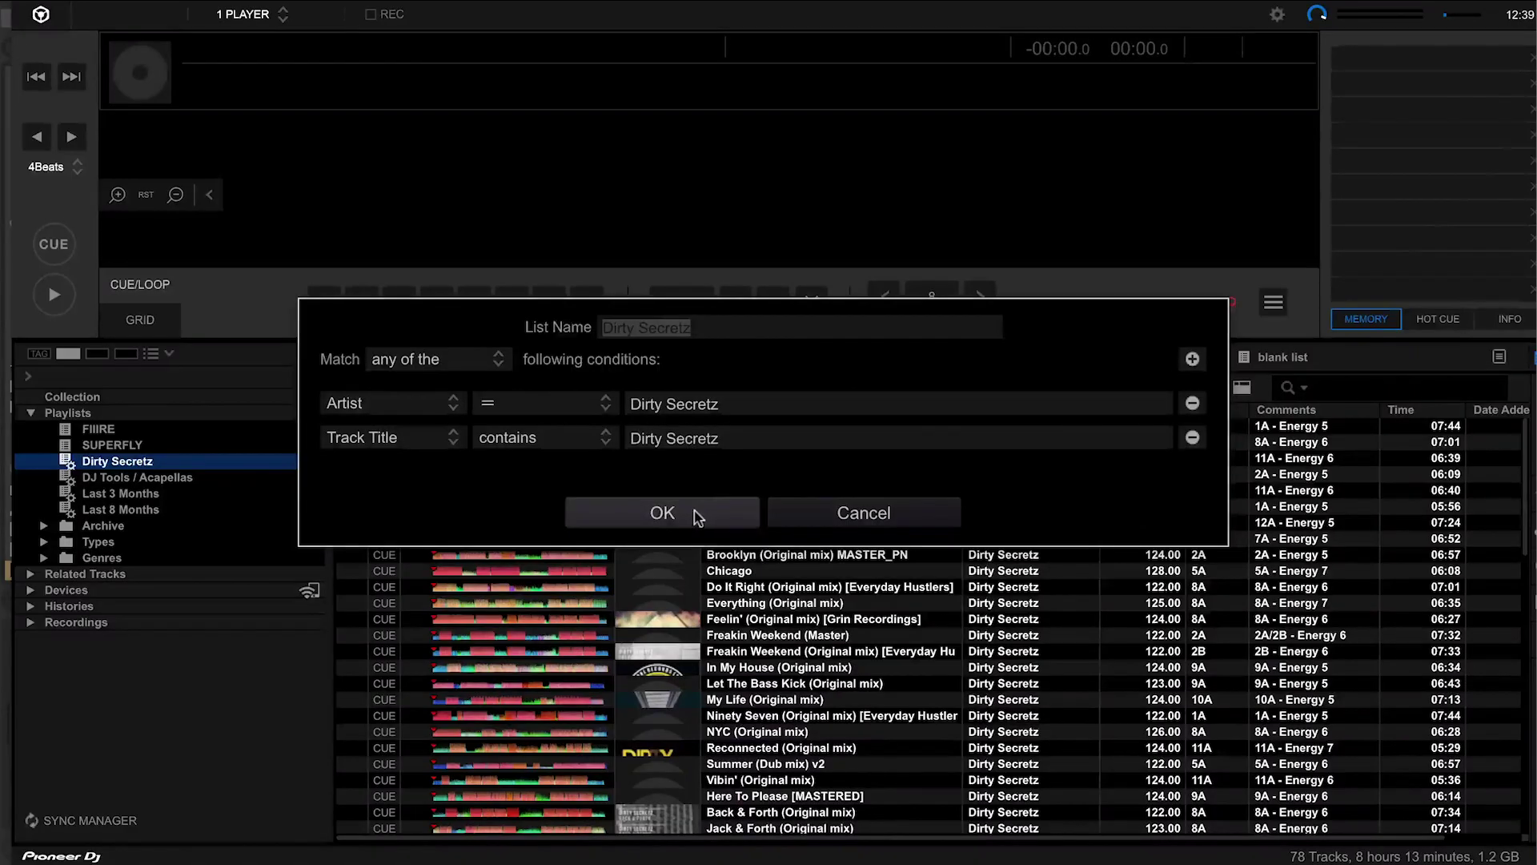
- Save the broadened conditions (142 tracks) and open the DJ Tools / Acapellas playlist's options
{"action": "left_click", "coordinate": [660, 552]}
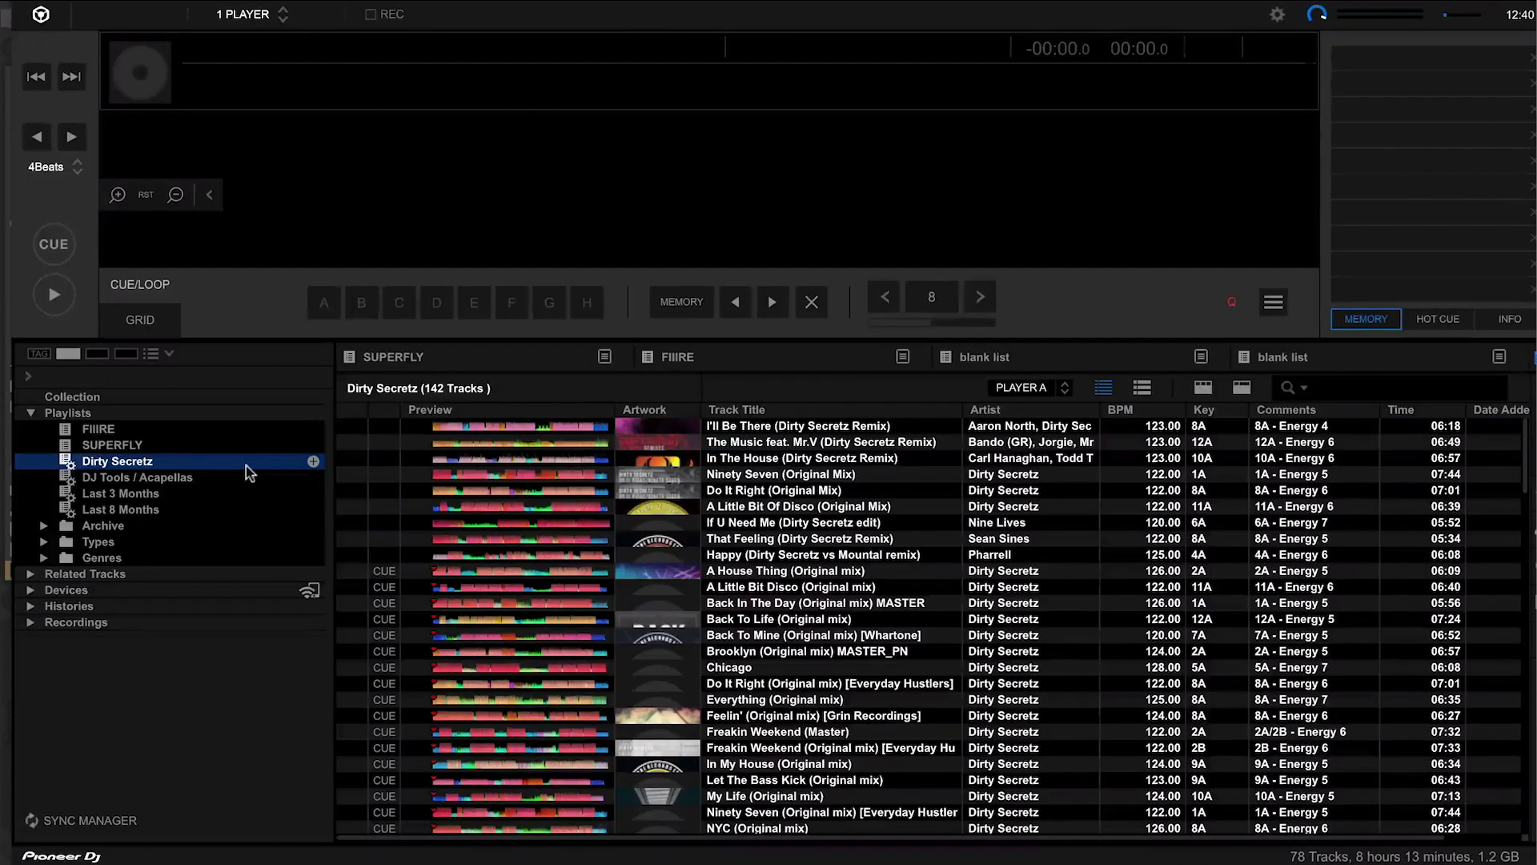
{"action": "left_click", "coordinate": [183, 479]}
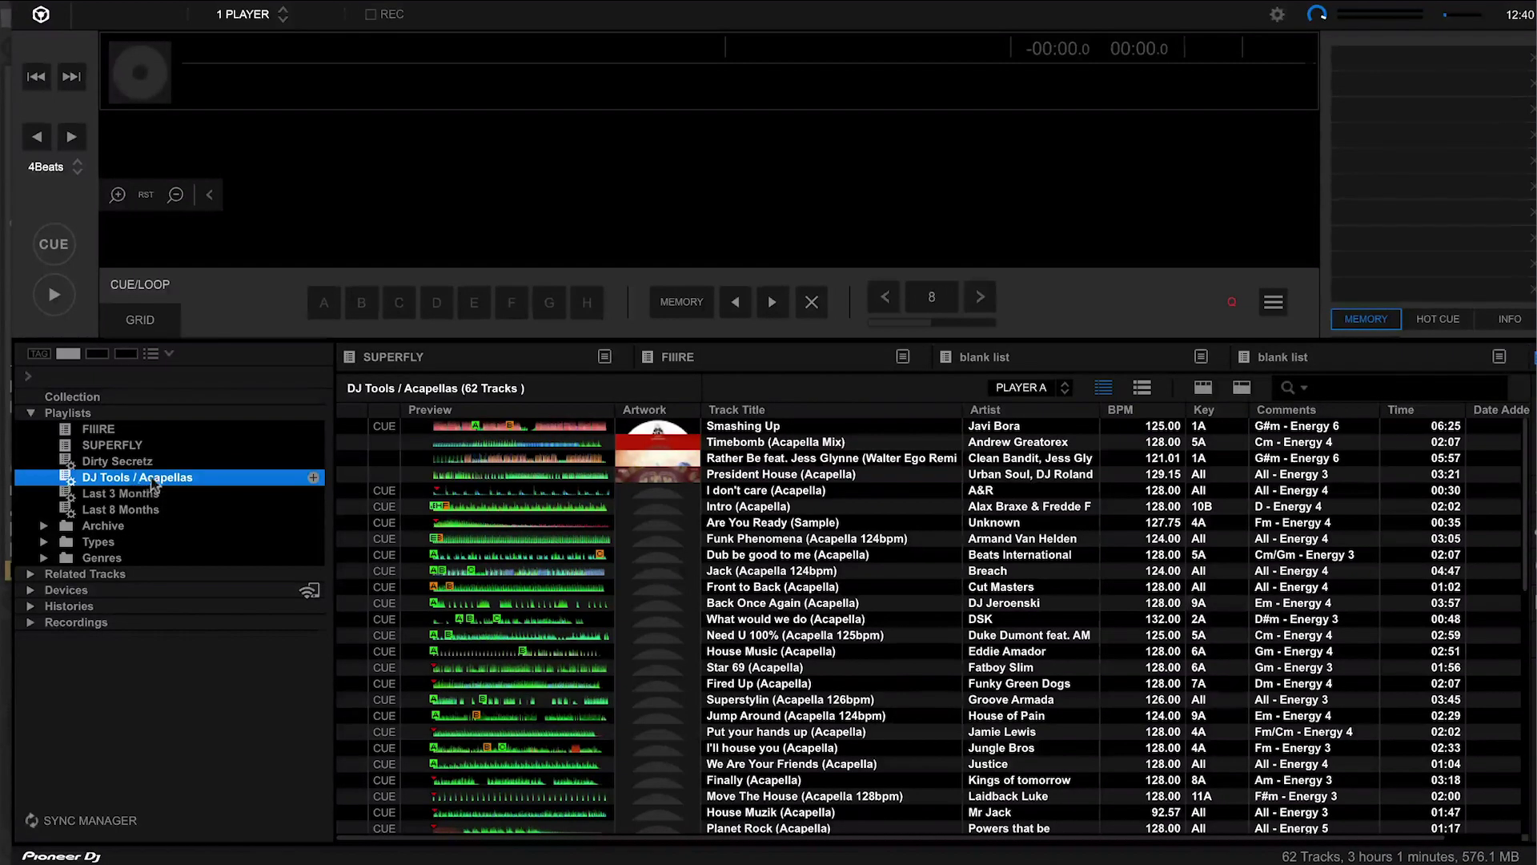
{"action": "right_click", "coordinate": [152, 483]}
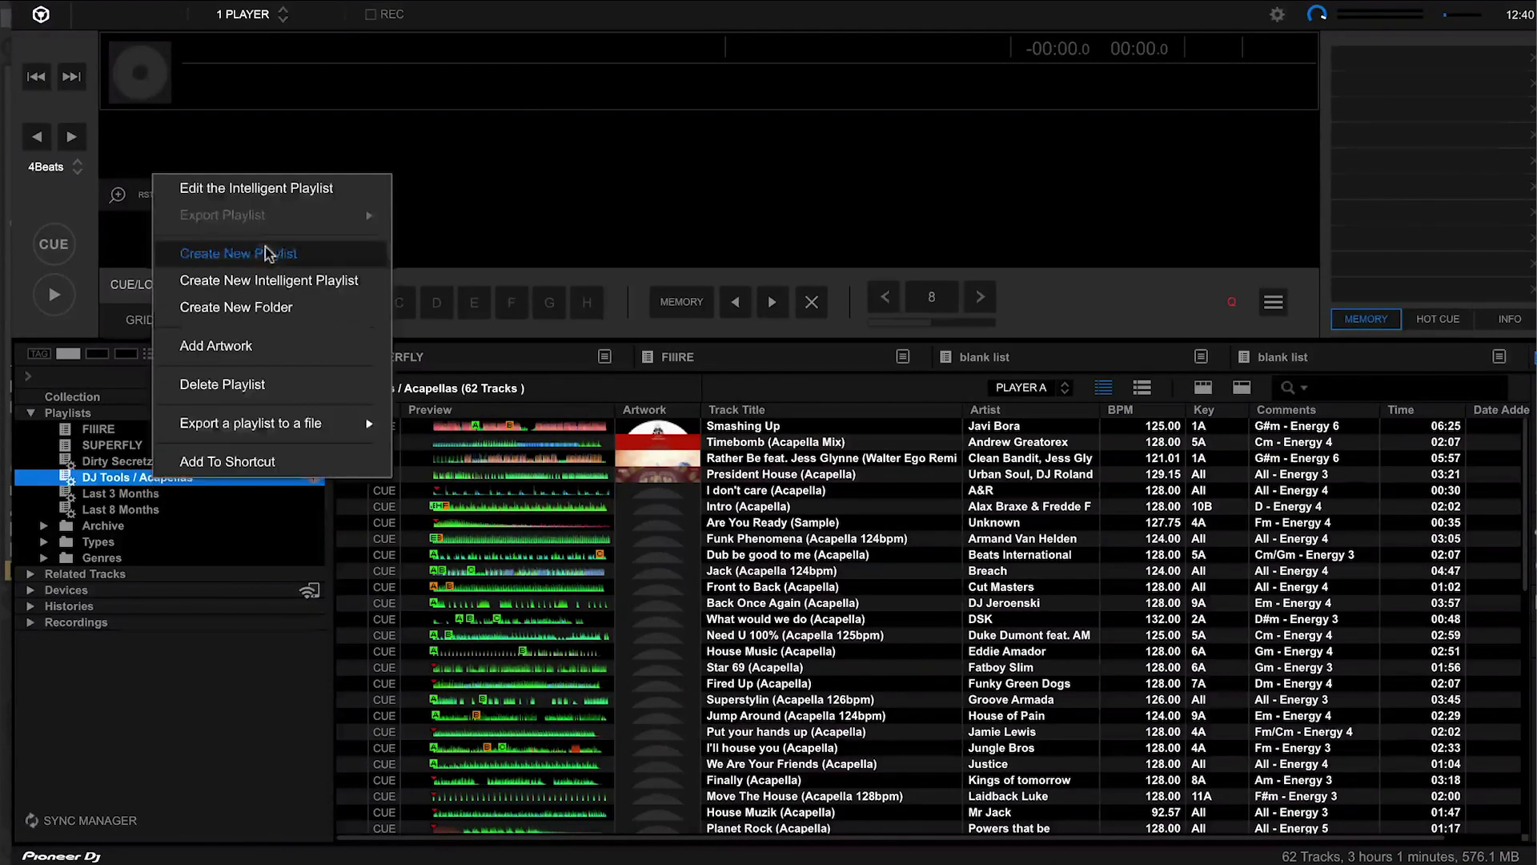
{"action": "left_click", "coordinate": [274, 196]}
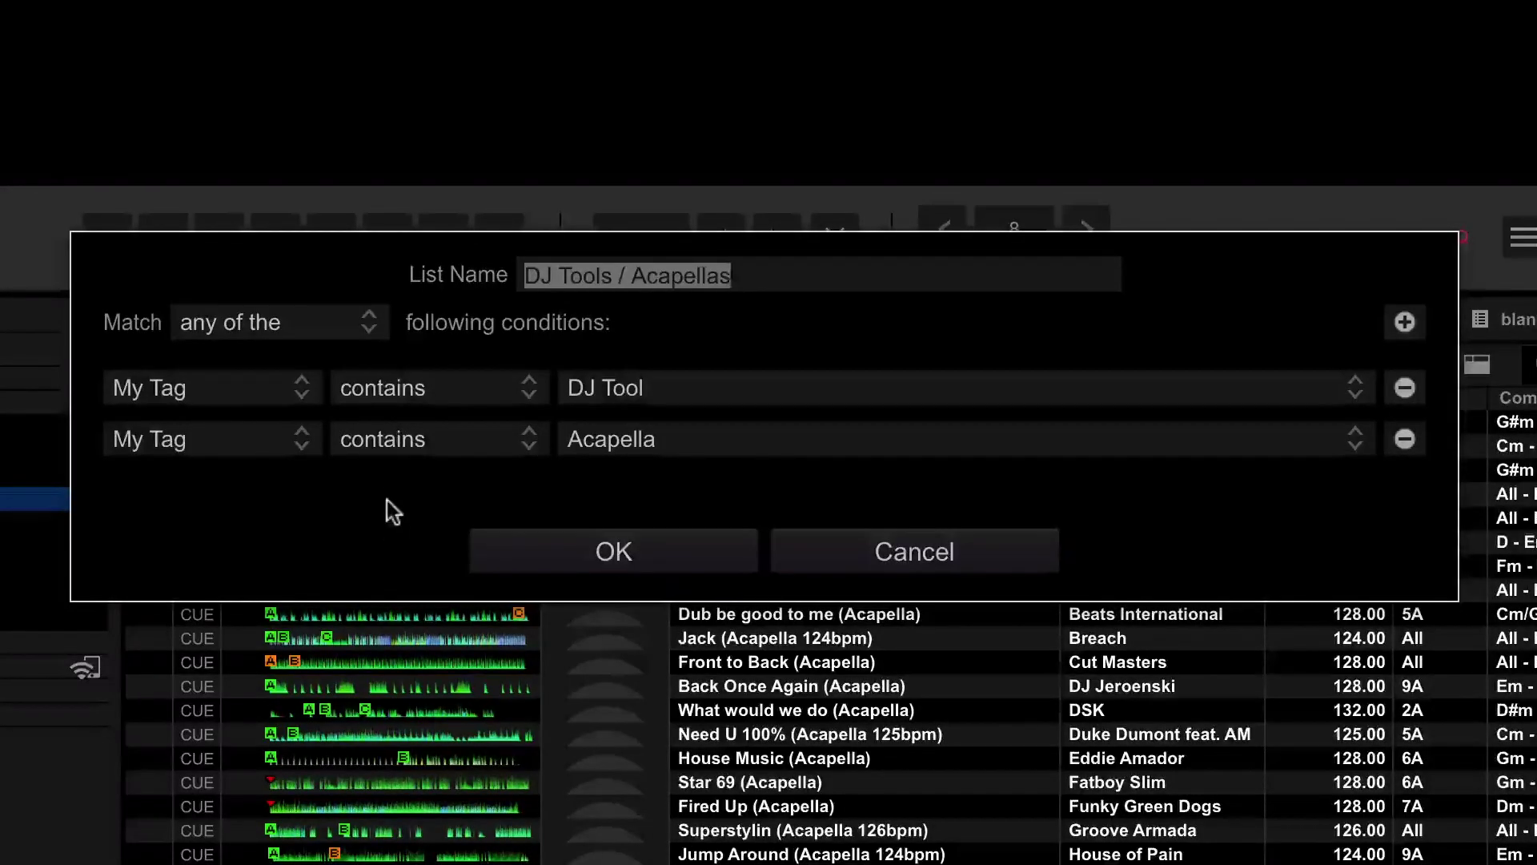
{"action": "left_click", "coordinate": [274, 395]}
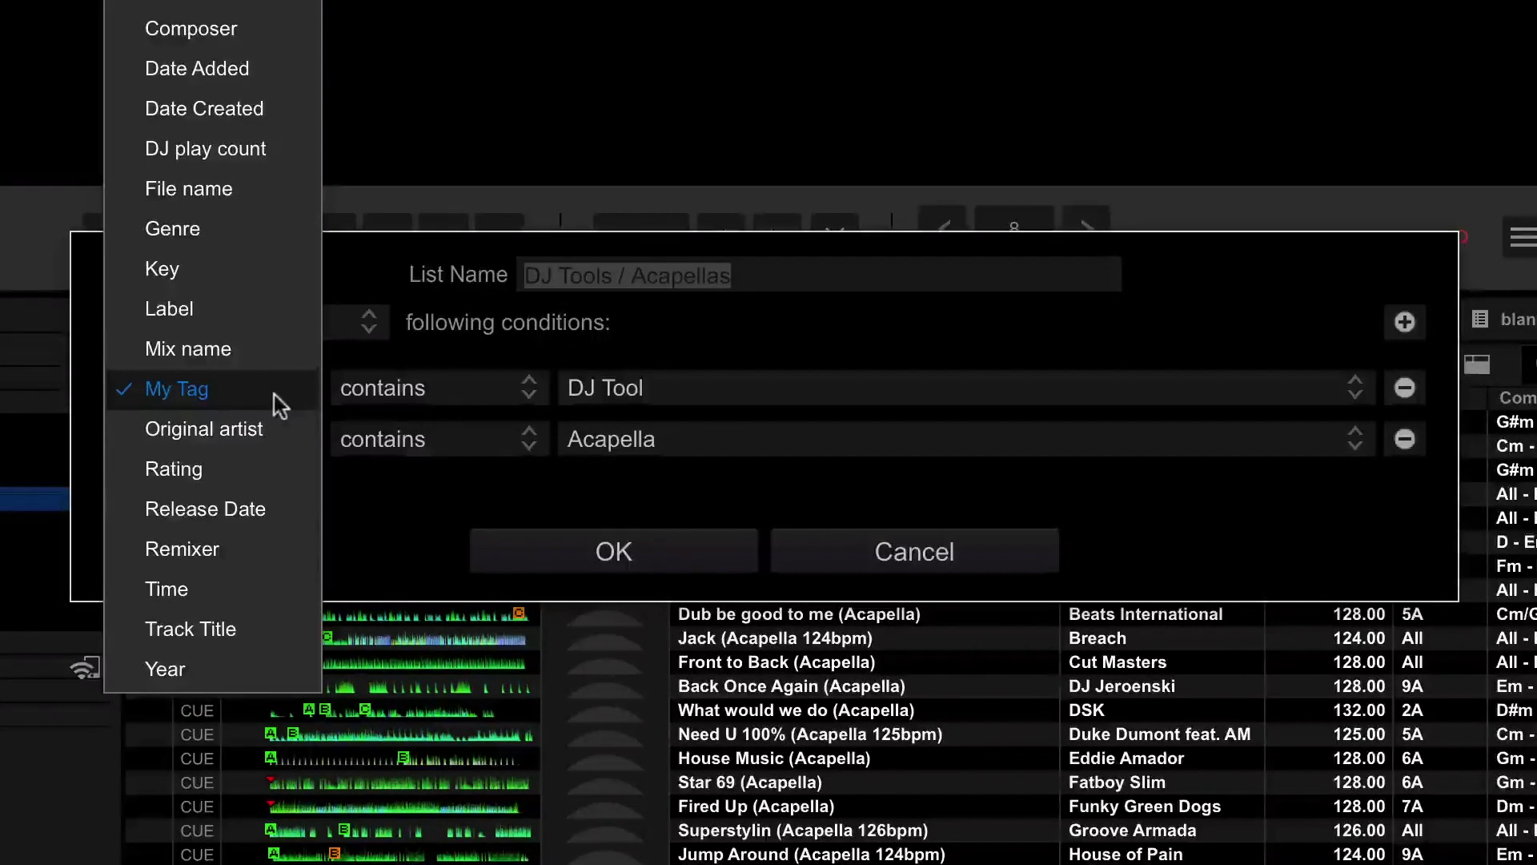
{"action": "left_click", "coordinate": [273, 395]}
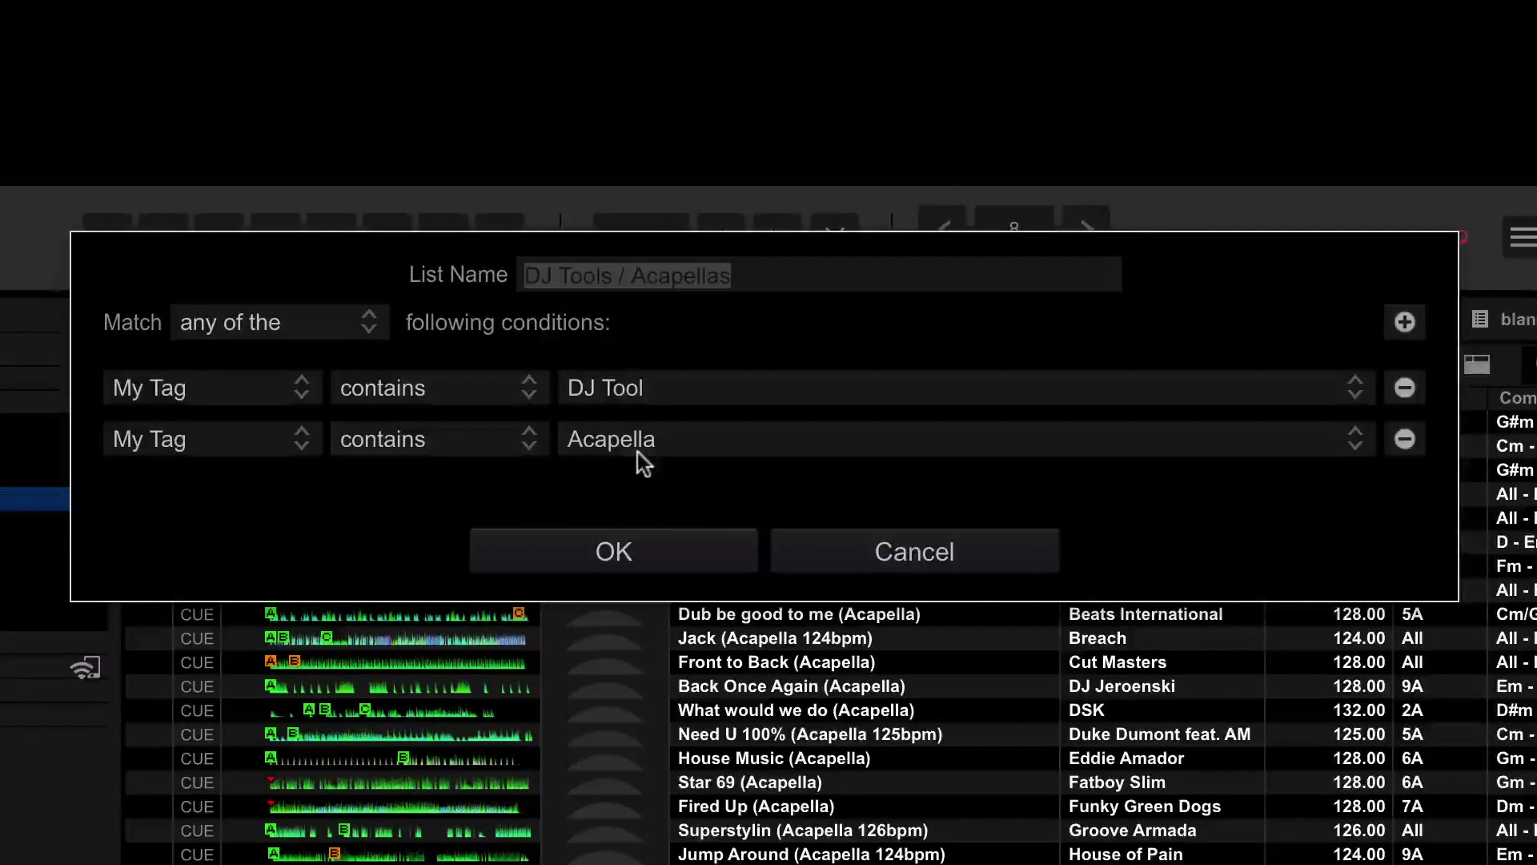
{"action": "left_click", "coordinate": [871, 549]}
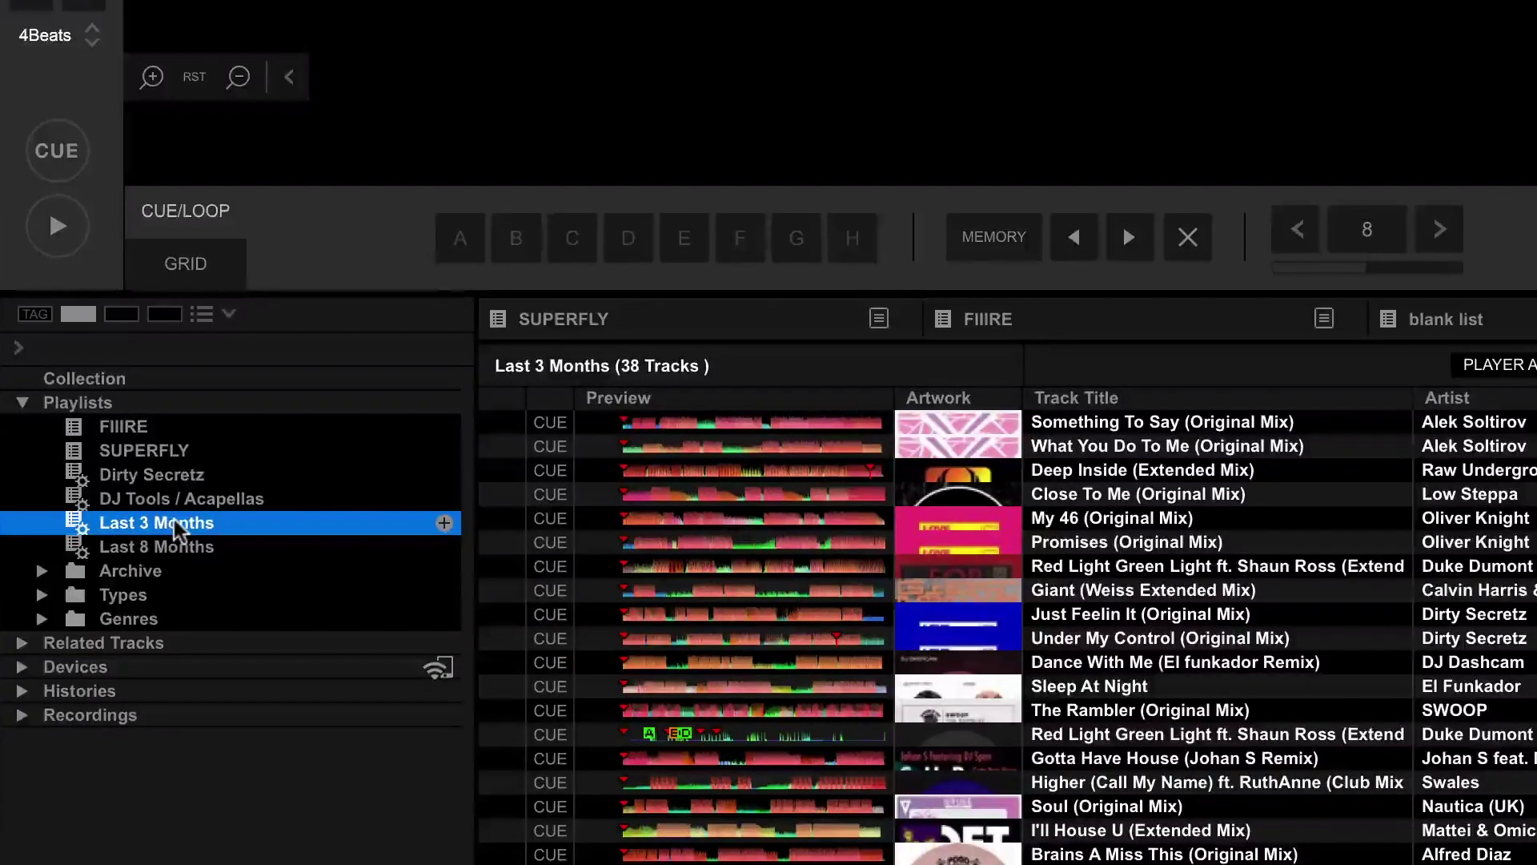
- Compare Last 8 Months (47 tracks) with Last 3 Months (38 tracks), ending on Last 3 Months
{"action": "key", "text": "Down"}
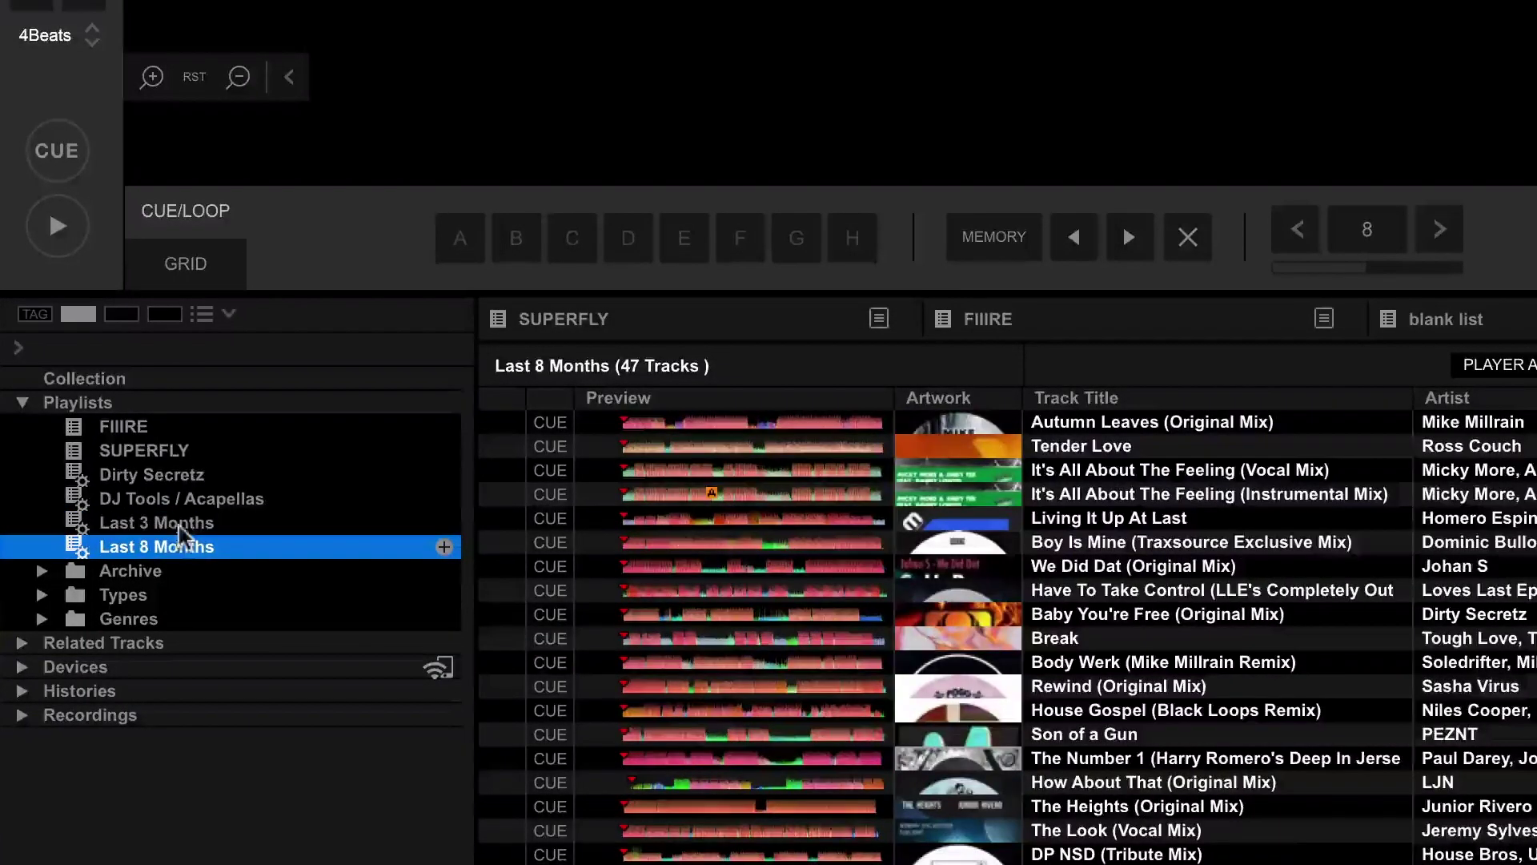
{"action": "key", "text": "Up"}
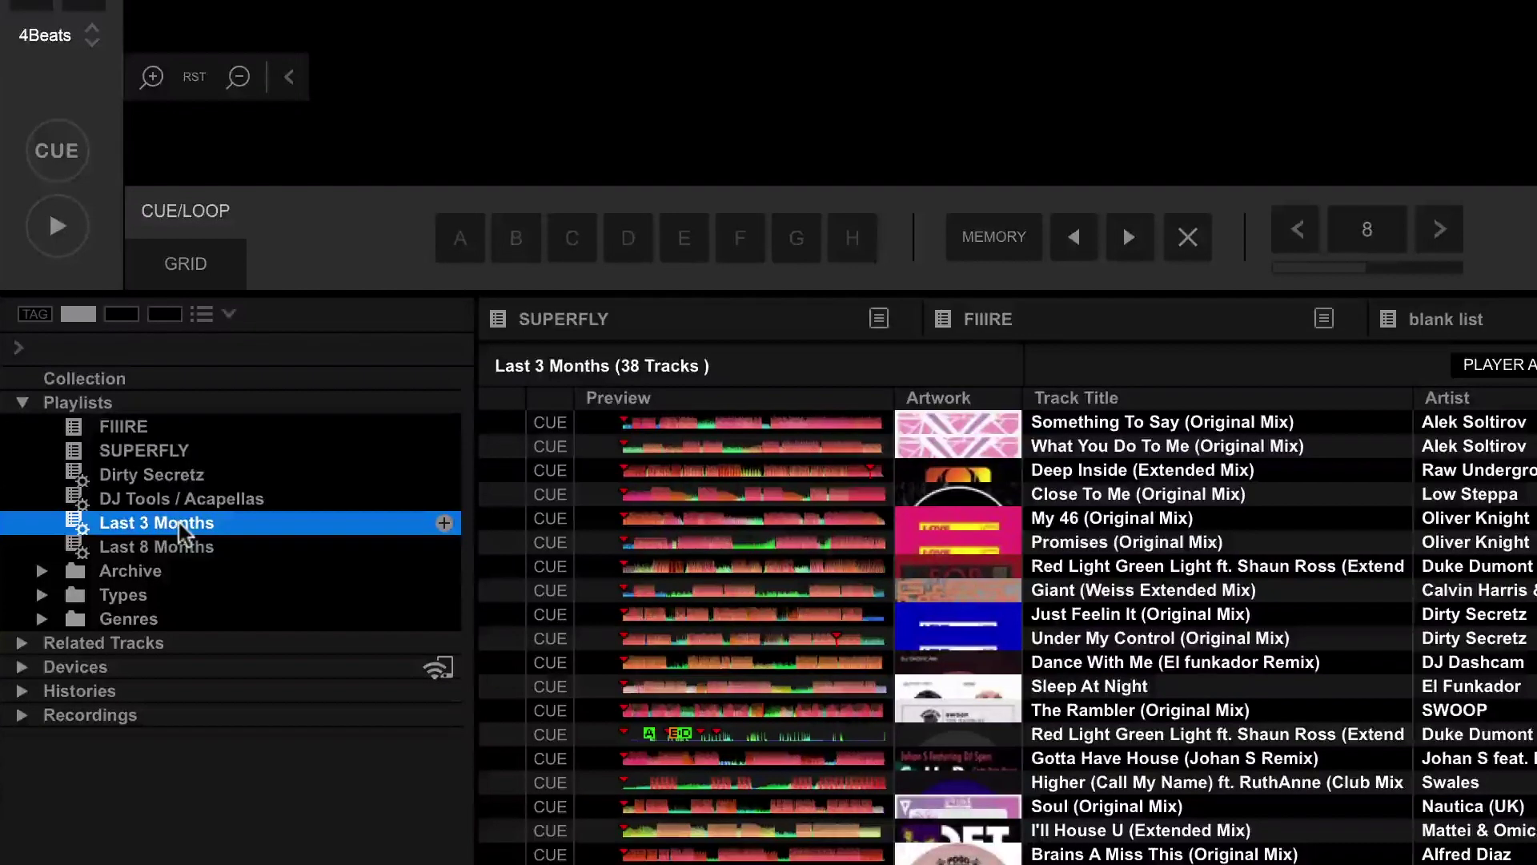
- Open the Last 3 Months intelligent playlist's conditions for editing
{"action": "right_click", "coordinate": [179, 522]}
{"action": "left_click", "coordinate": [387, 104]}
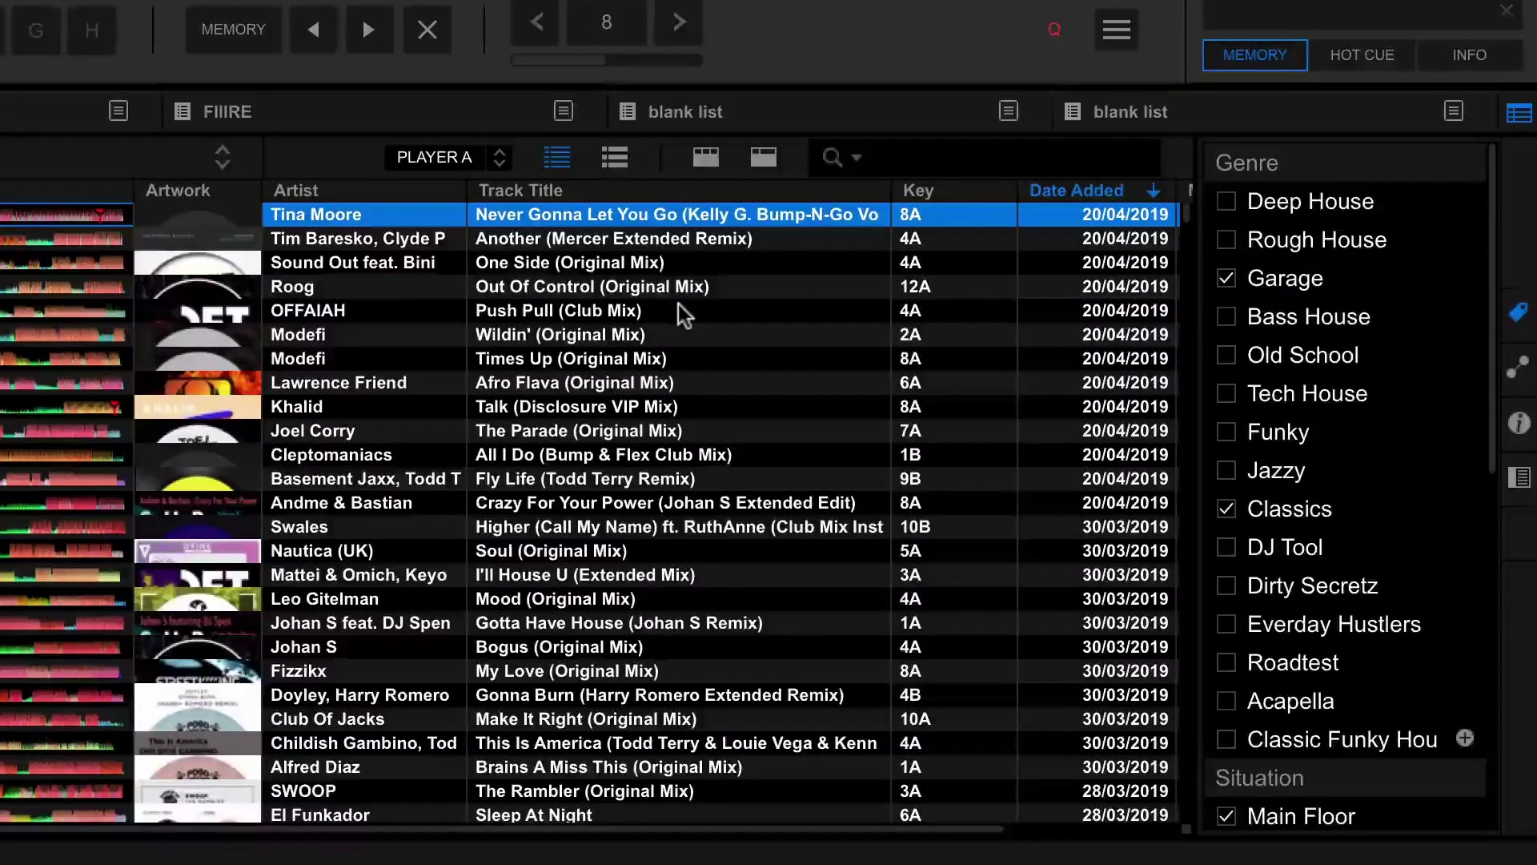
- Check the genre tags of the newest tracks from 'Another (Mercer Extended Remix)', then open Genres
{"action": "left_click", "coordinate": [737, 237]}
{"action": "key", "text": "Down"}
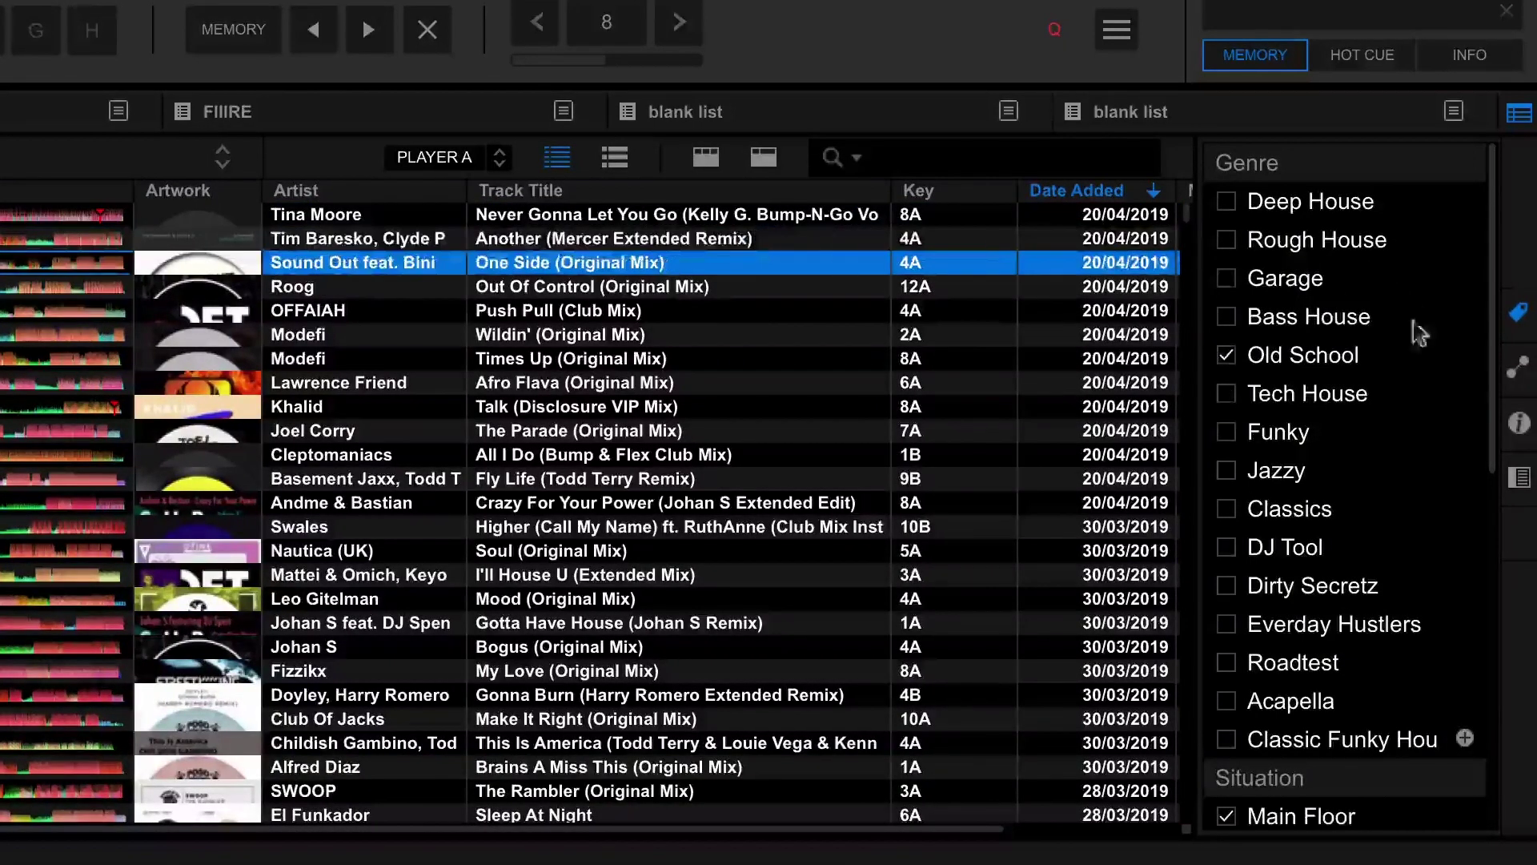
{"action": "key", "text": "Down"}
{"action": "key", "text": "Up"}
{"action": "key", "text": "Down"}
{"action": "key", "text": "Down"}
{"action": "key", "text": "Down"}
{"action": "key", "text": "Down"}
{"action": "key", "text": "Down"}
{"action": "key", "text": "Down"}
{"action": "key", "text": "Down"}
{"action": "key", "text": "Down"}
{"action": "key", "text": "Down"}
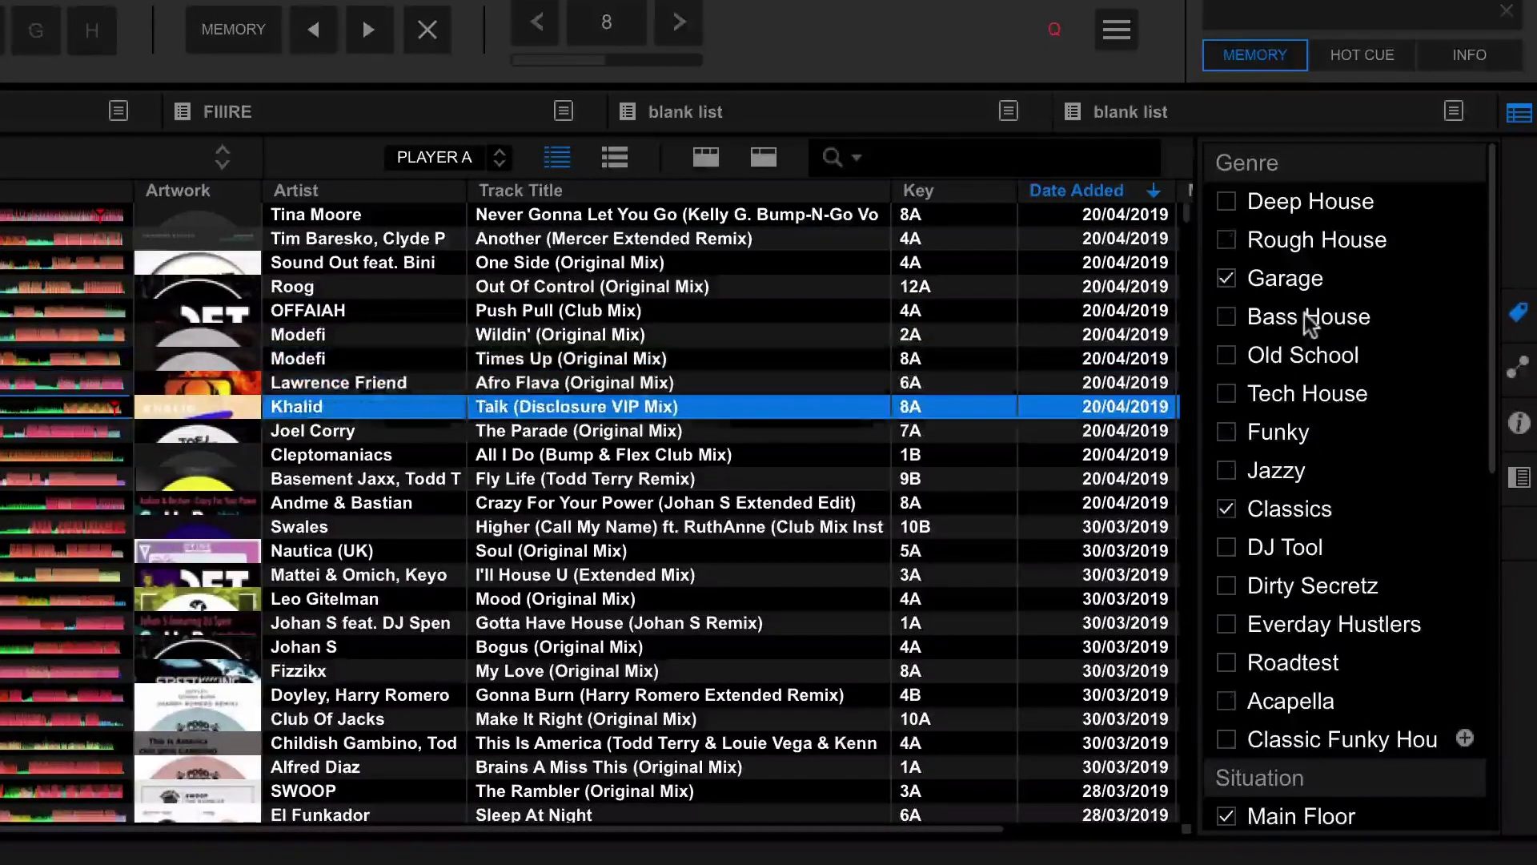
{"action": "key", "text": "Down"}
{"action": "key", "text": "Down"}
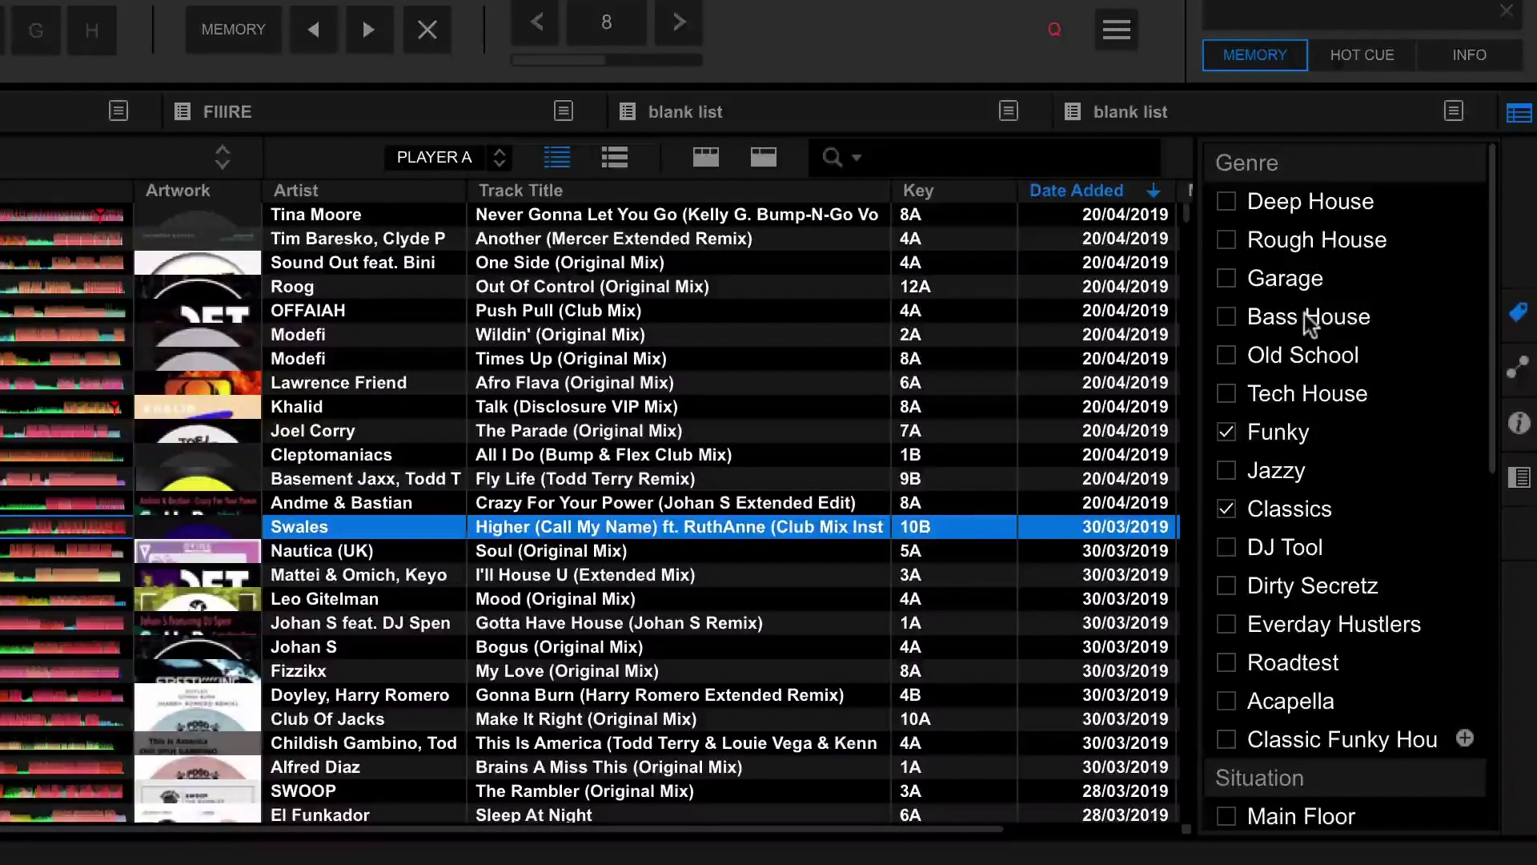
{"action": "key", "text": "Up"}
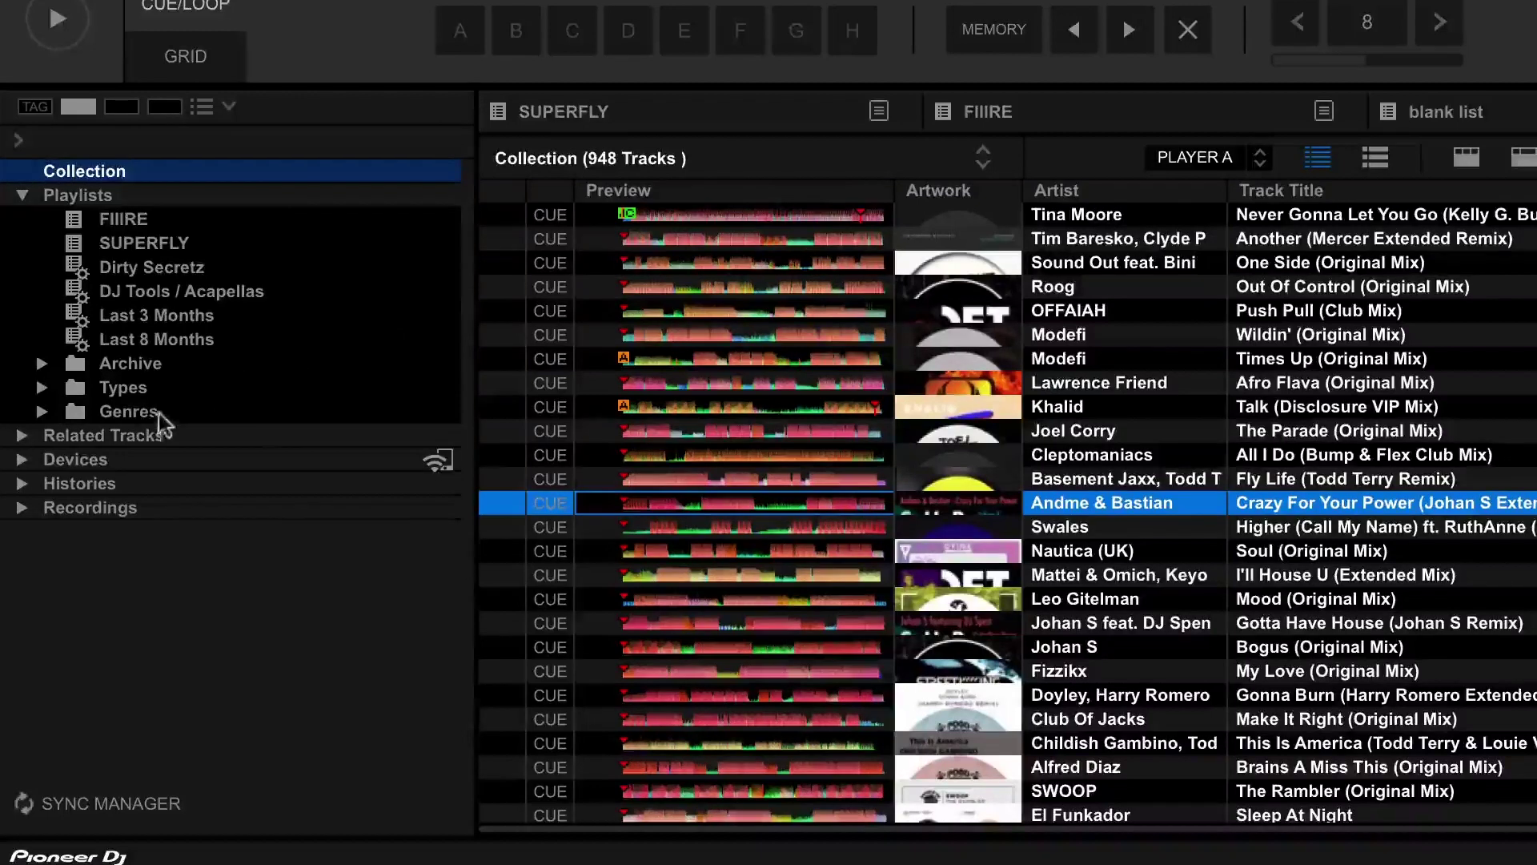
{"action": "left_click", "coordinate": [157, 415]}
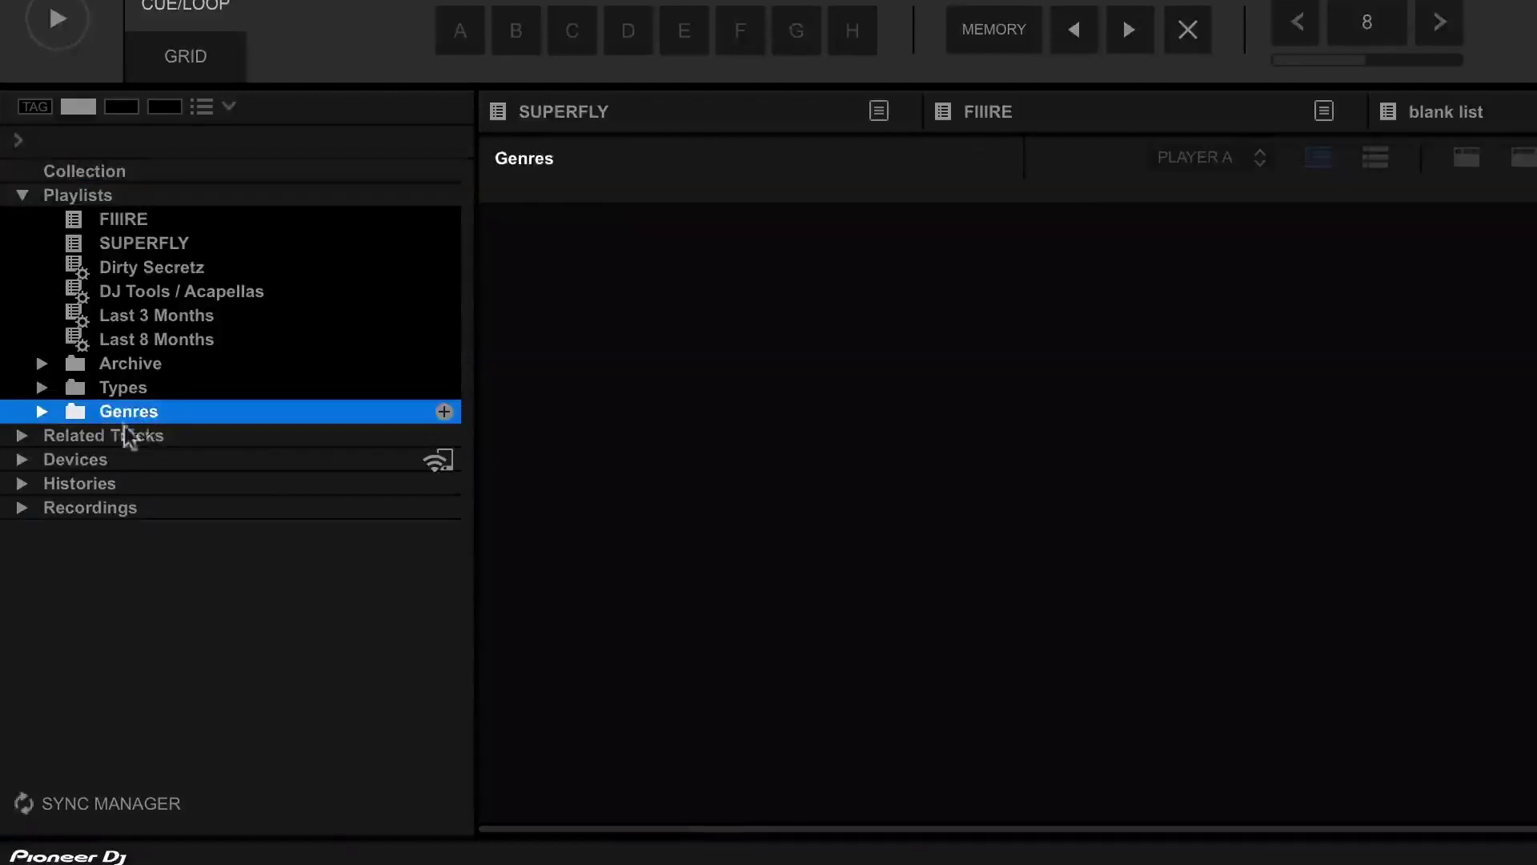
- Expand Genres, review Deep House's My Tag condition without changes, then show Old School's 167 tracks
{"action": "left_click", "coordinate": [43, 412]}
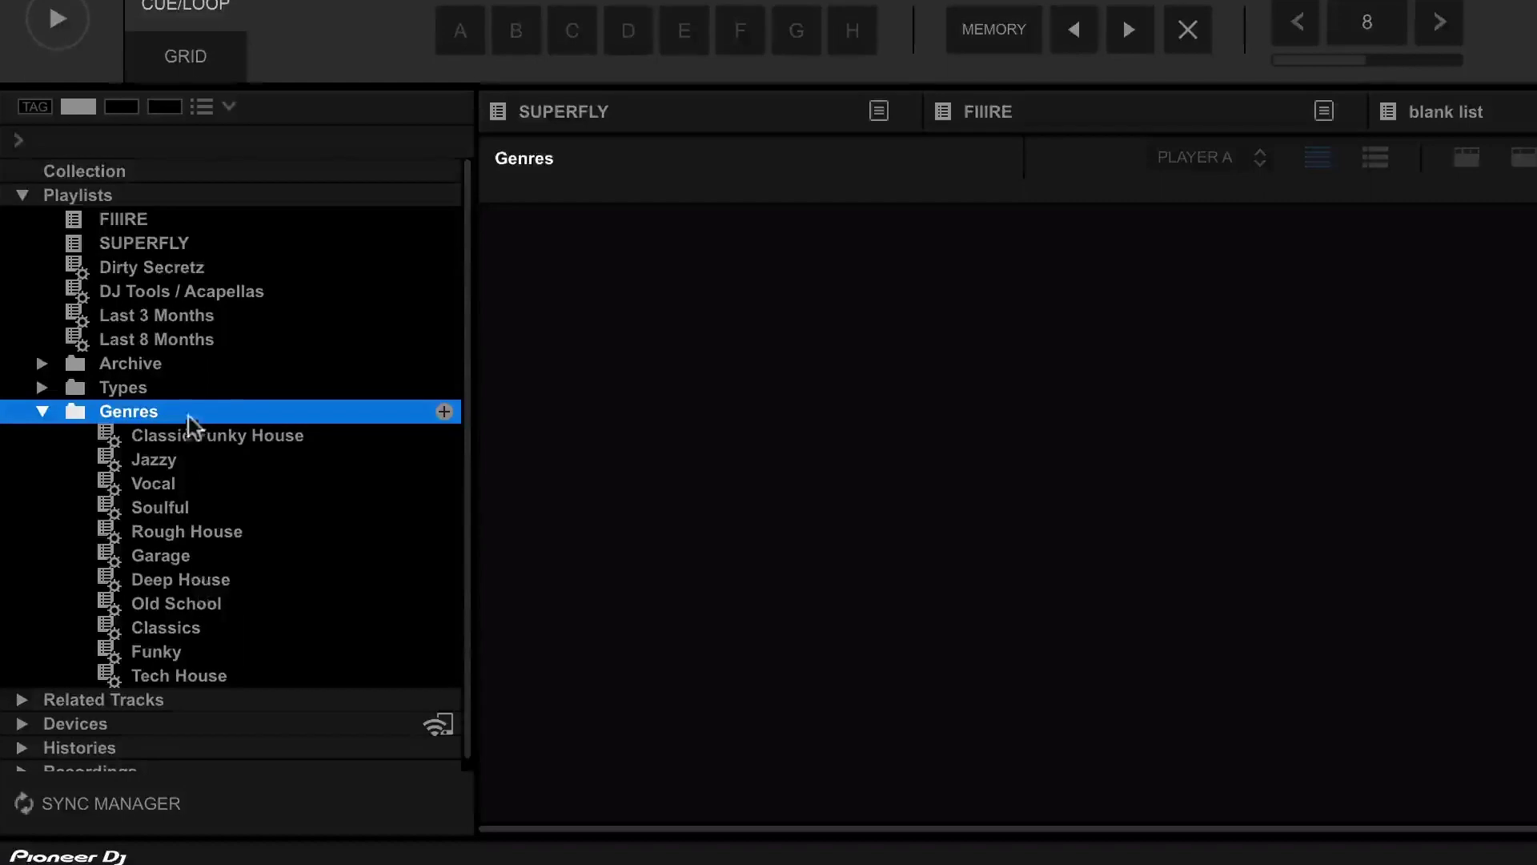
{"action": "left_click", "coordinate": [215, 588]}
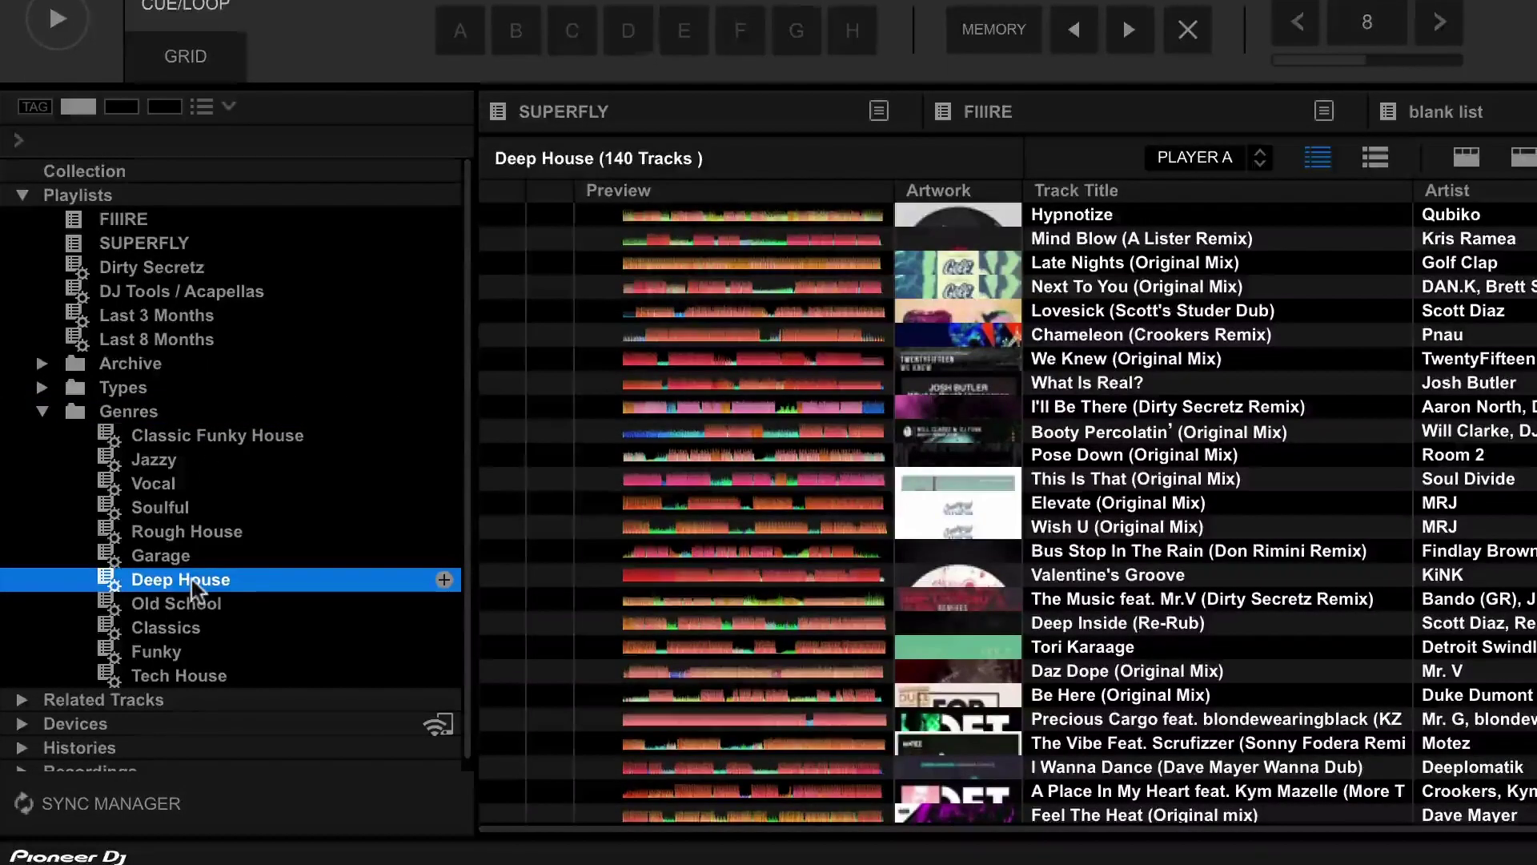
{"action": "right_click", "coordinate": [195, 586]}
{"action": "left_click", "coordinate": [342, 147]}
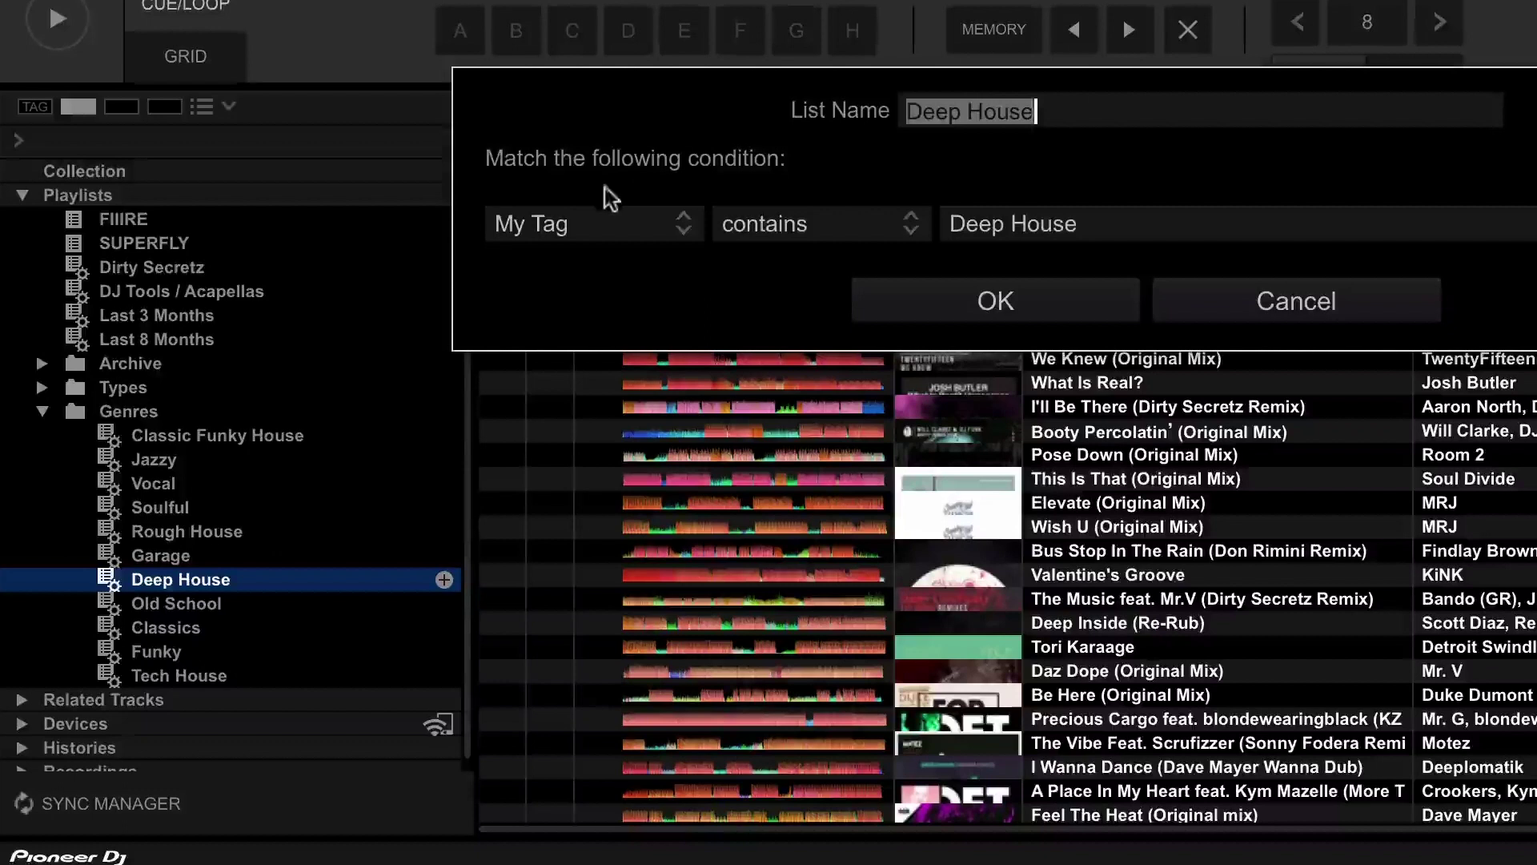
{"action": "left_click", "coordinate": [1270, 295]}
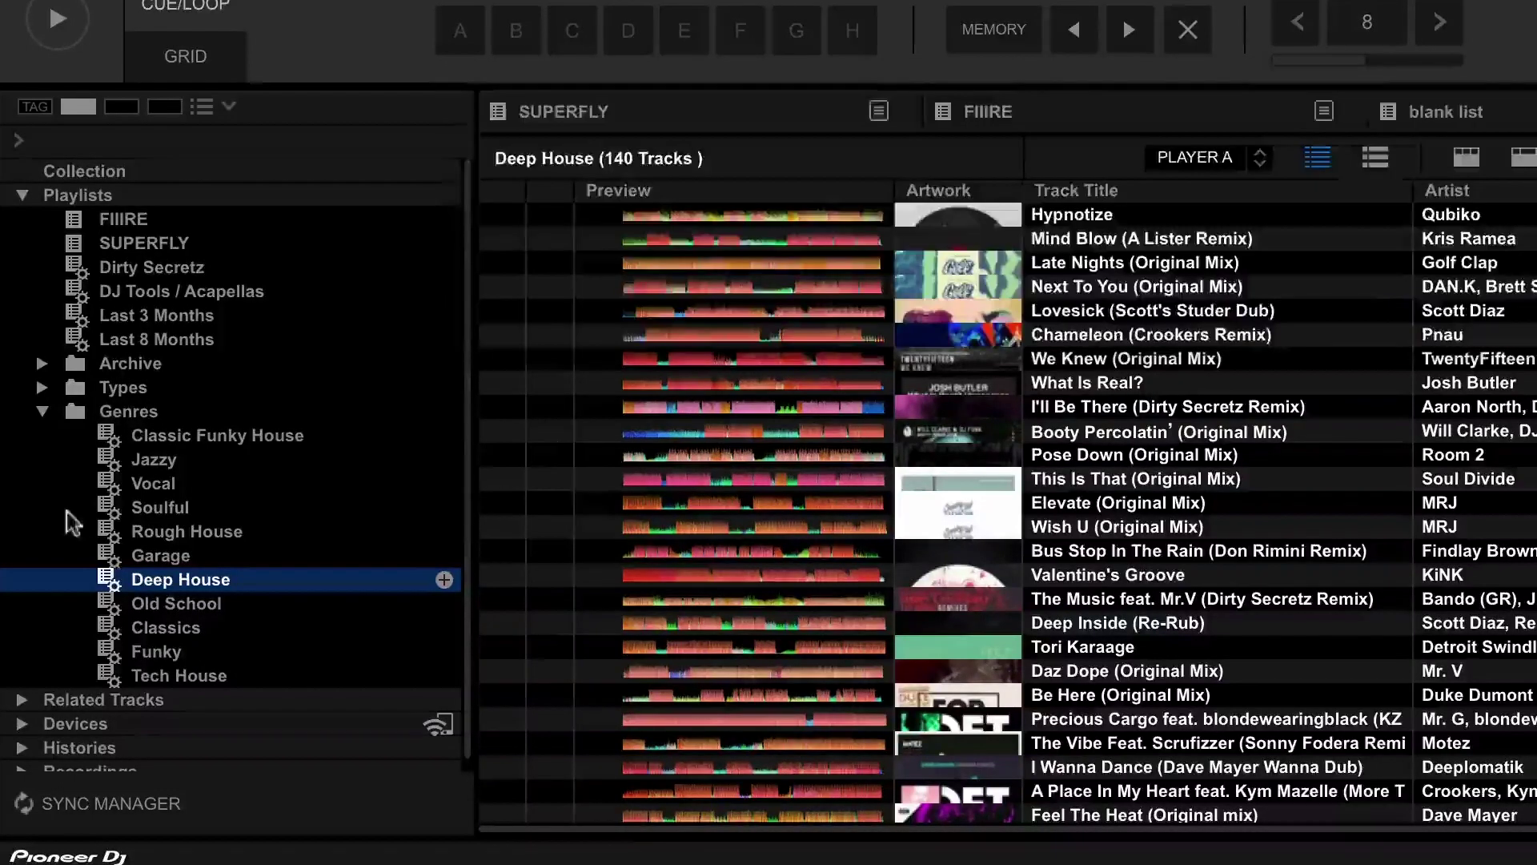
{"action": "left_click", "coordinate": [176, 604]}
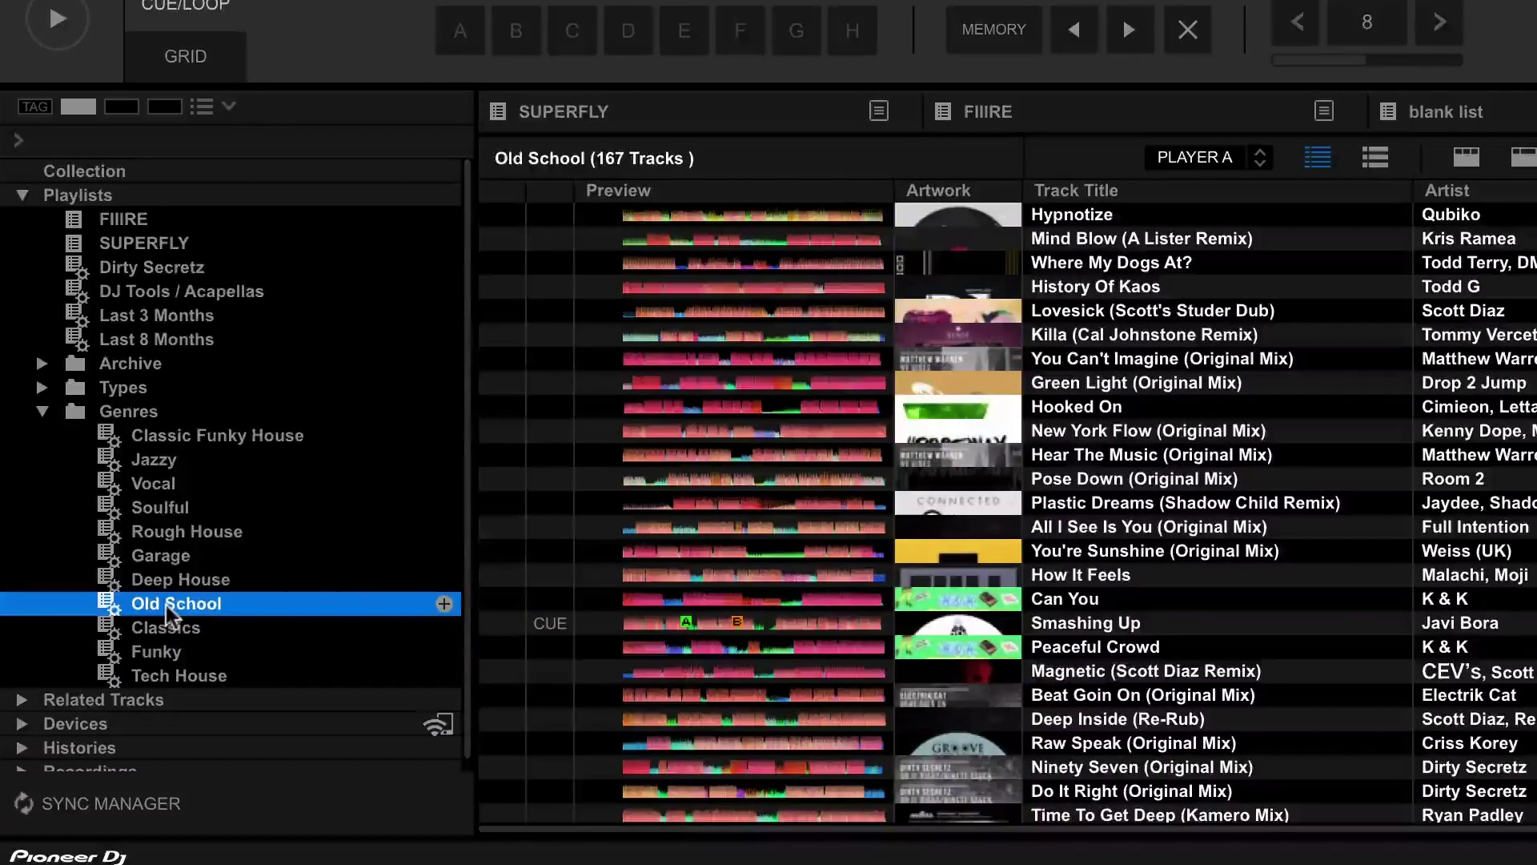
- Confirm Old School's condition is My Tag contains Old School, then show Classic Funky House's 68 tracks
{"action": "right_click", "coordinate": [174, 605]}
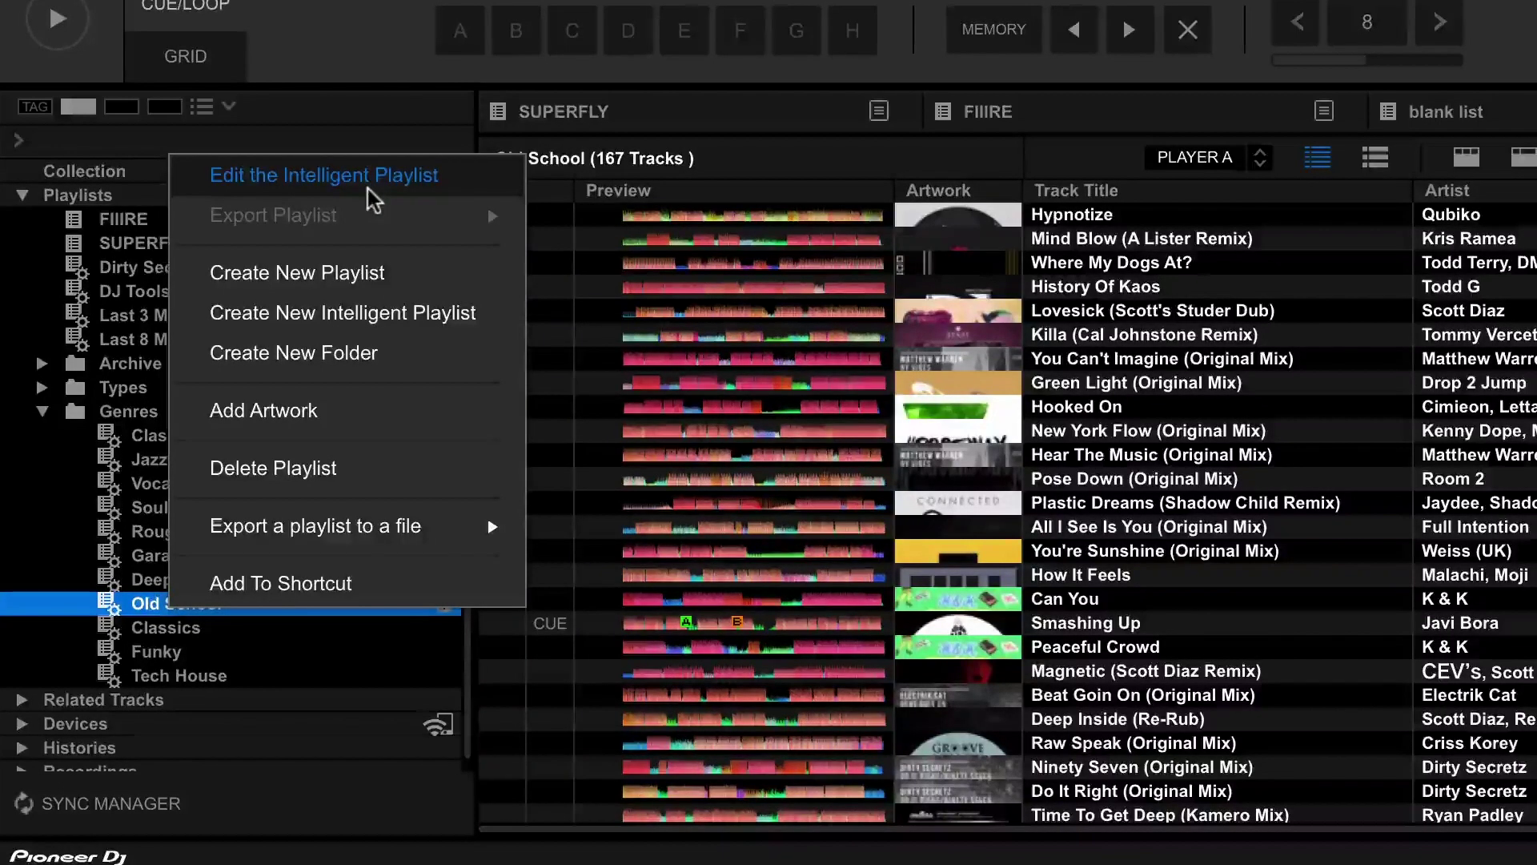
{"action": "left_click", "coordinate": [373, 180]}
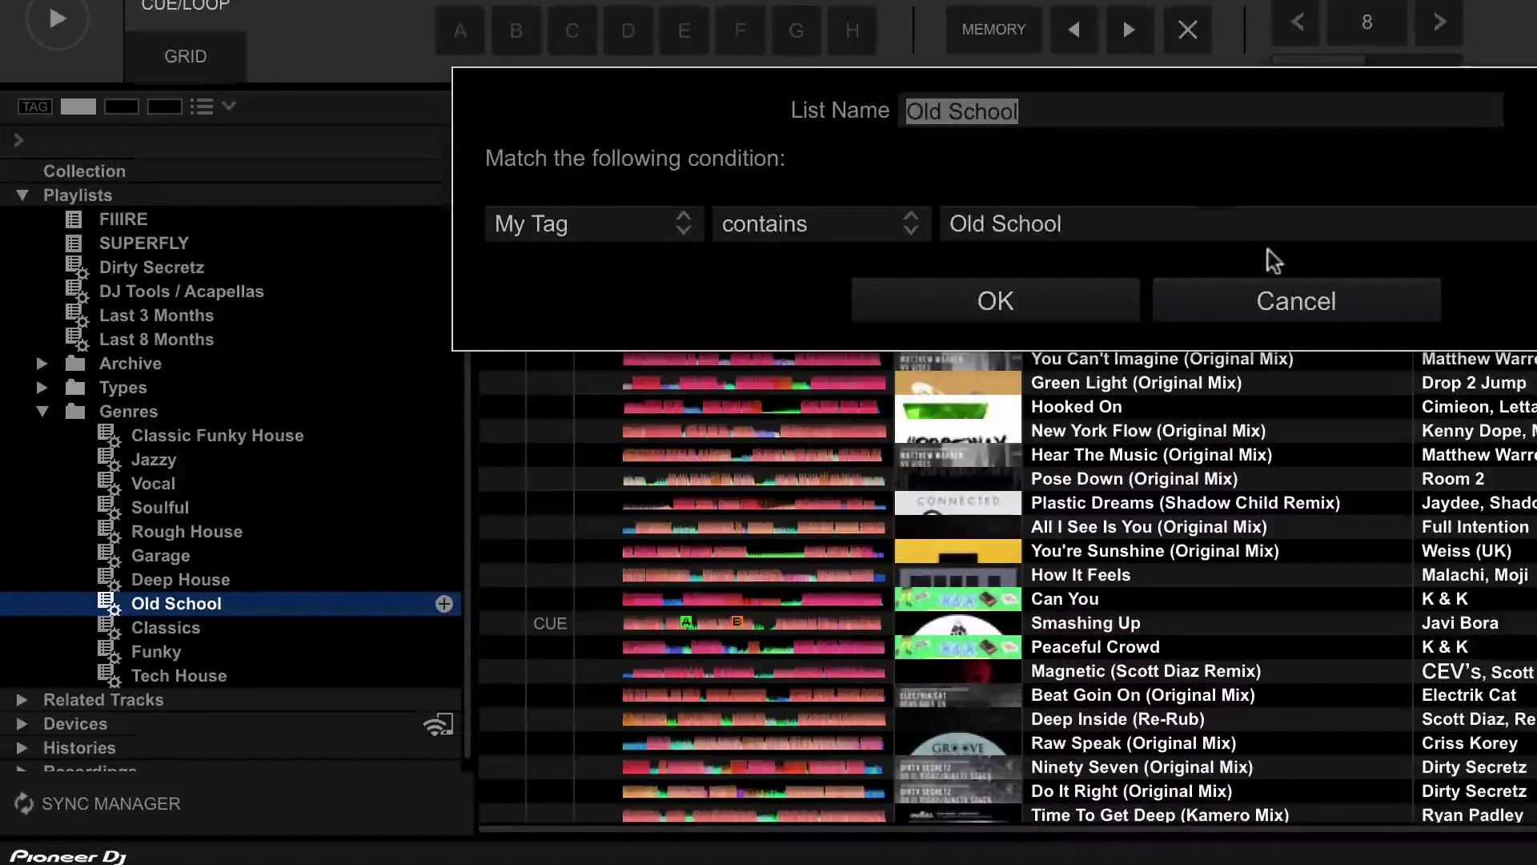
{"action": "left_click", "coordinate": [1279, 292]}
{"action": "left_click", "coordinate": [213, 440]}
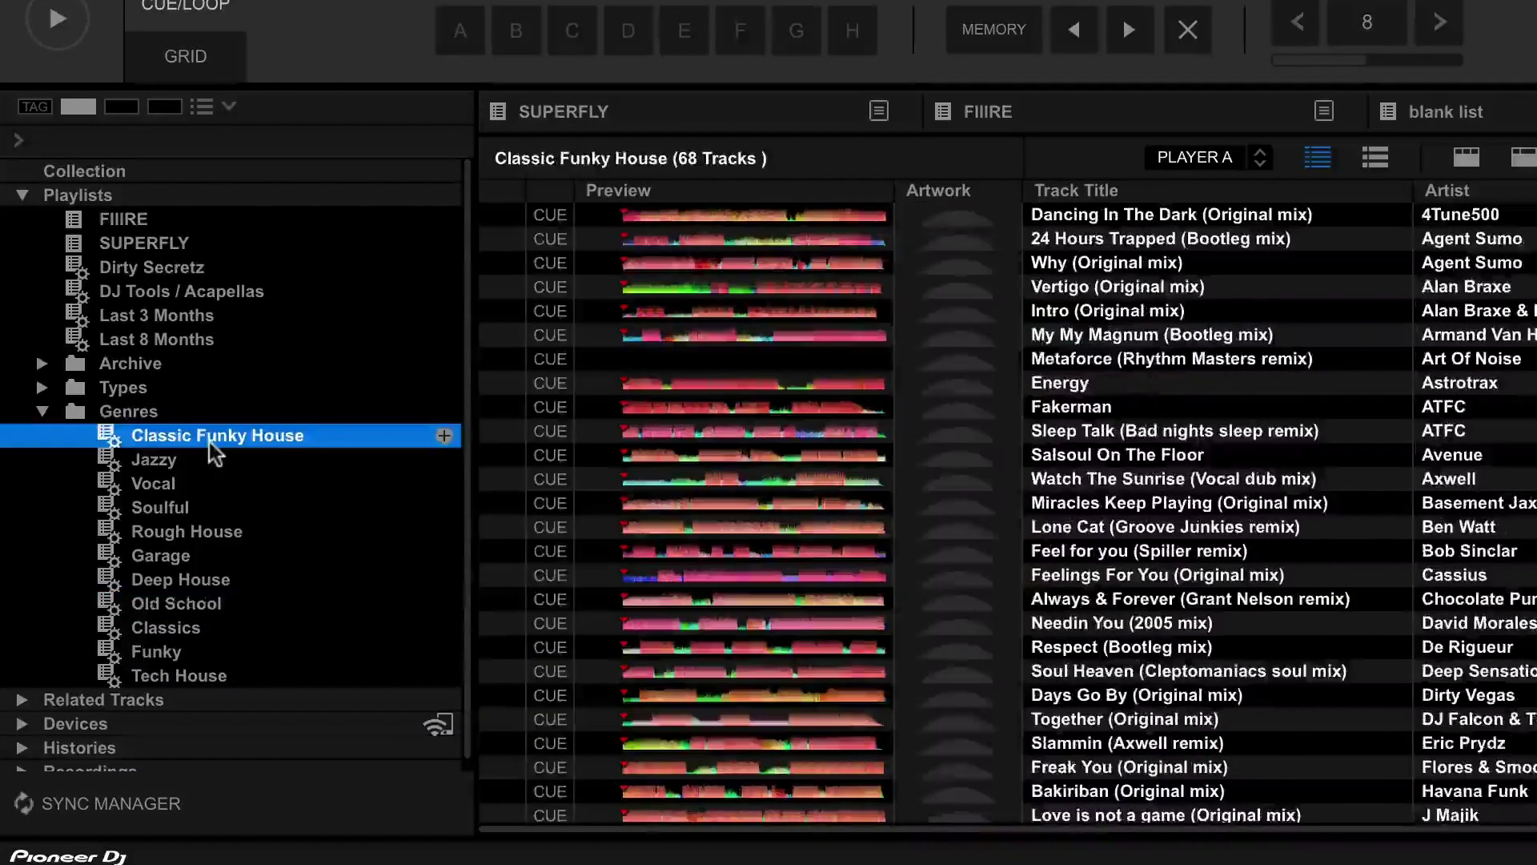